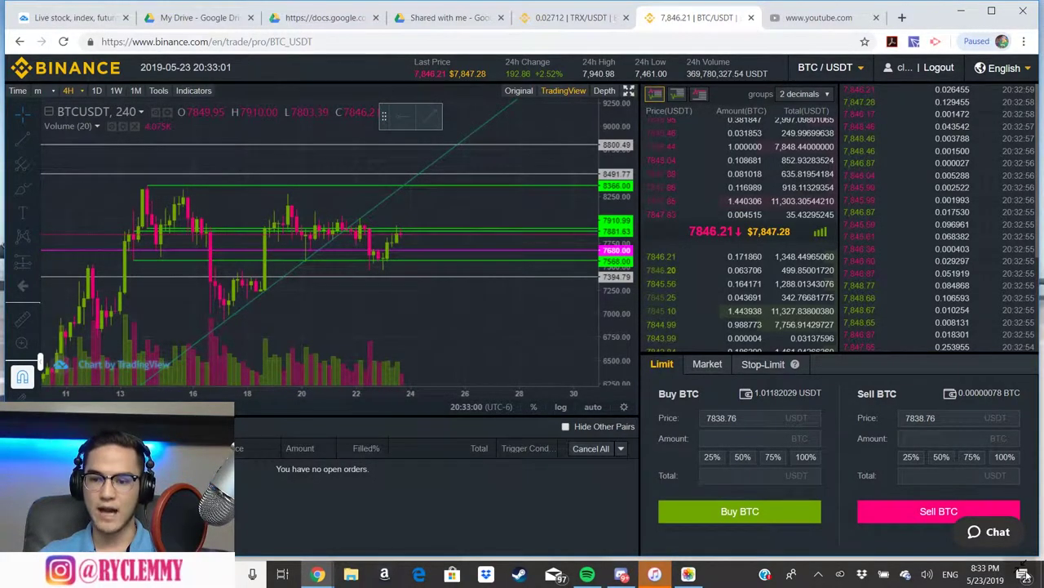
Exit full-screen and close the trading screenshot in Photos to return to the Binance BTC/USDT page
click(1026, 569)
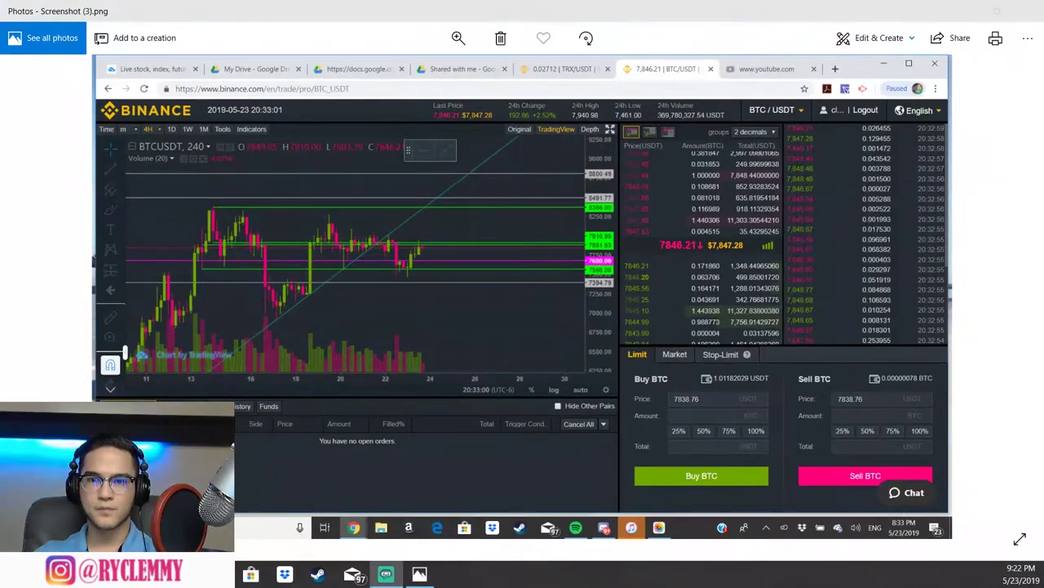
click(1030, 10)
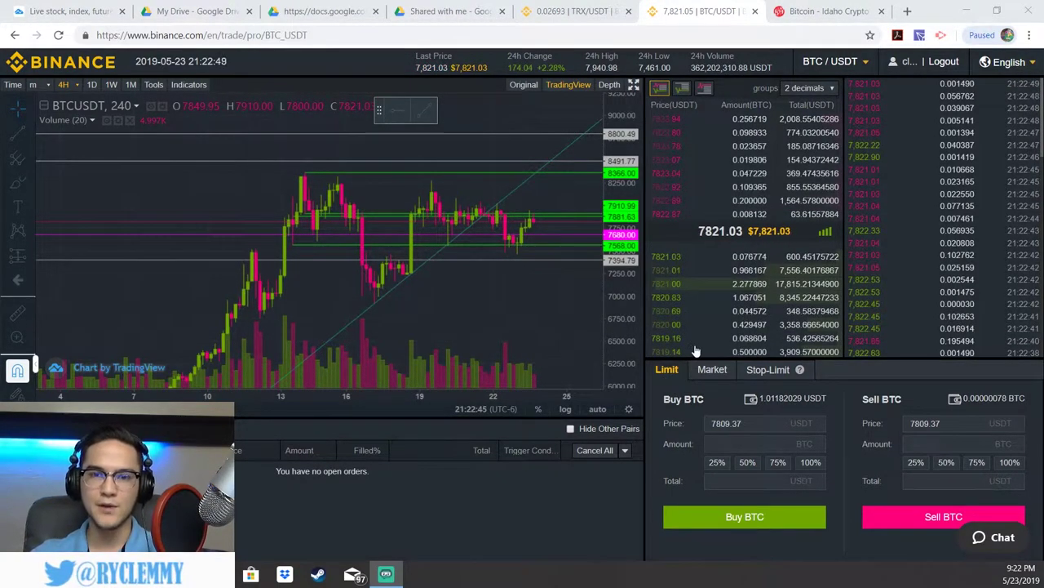
Zoom the BTC/USDT candlestick chart in to the last few days and select the buy price
scroll(552, 306, up, 1)
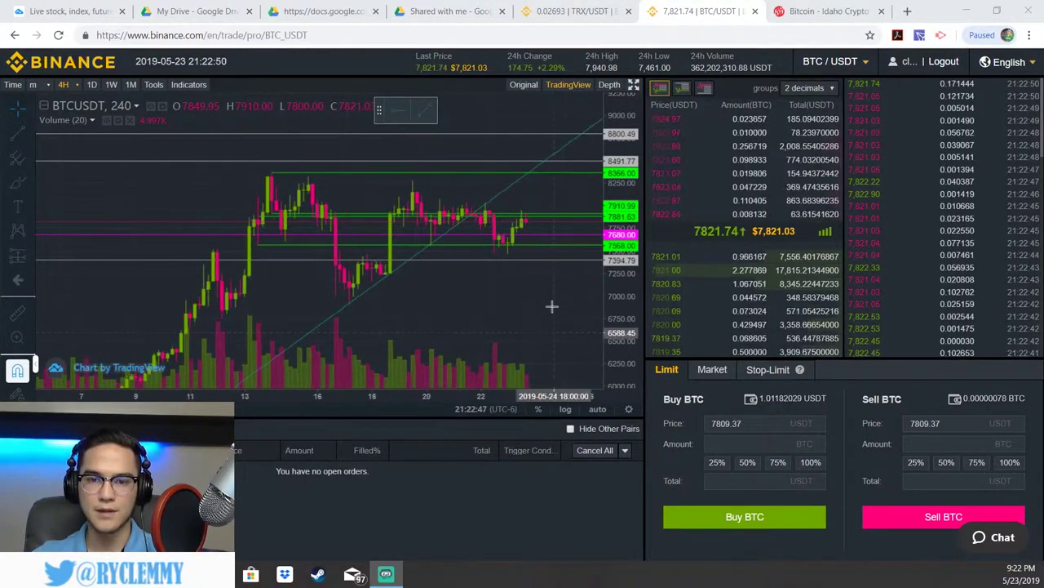
scroll(551, 306, up, 1)
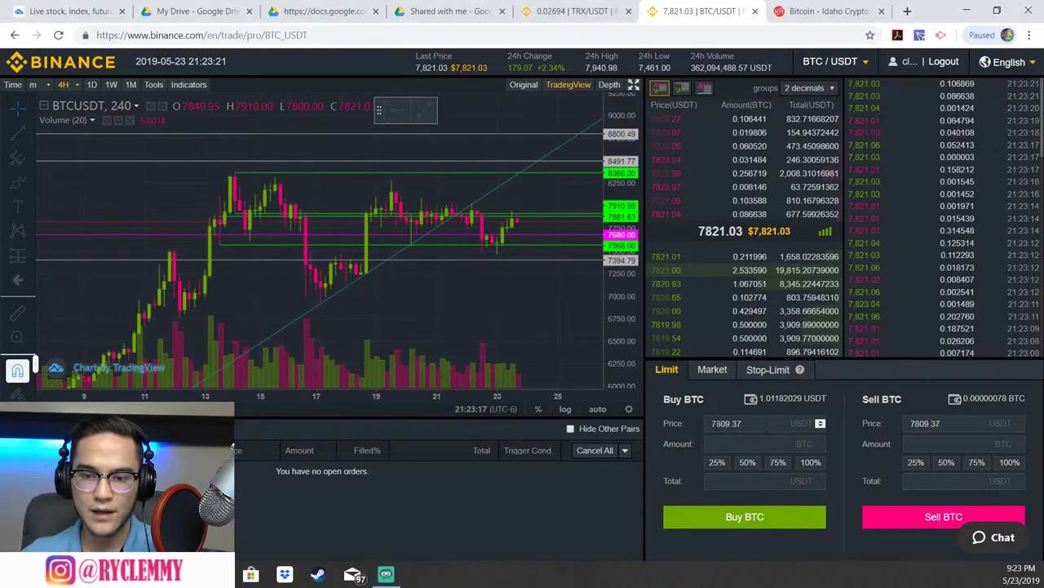
click(734, 423)
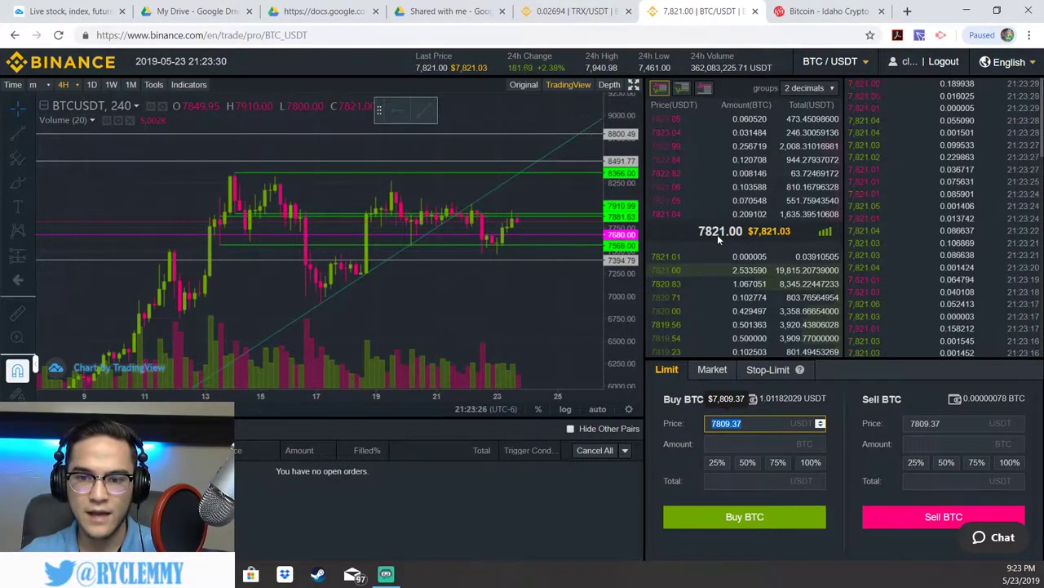
Enter a 7600 USDT limit buy price and 5 BTC amount, totalling 38000 USDT
click(526, 245)
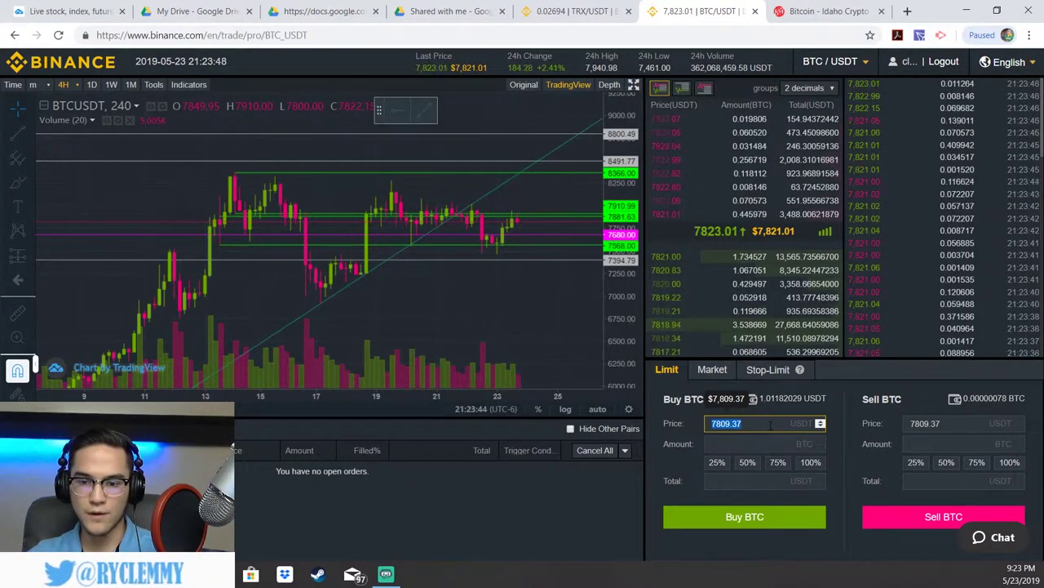
text(760)
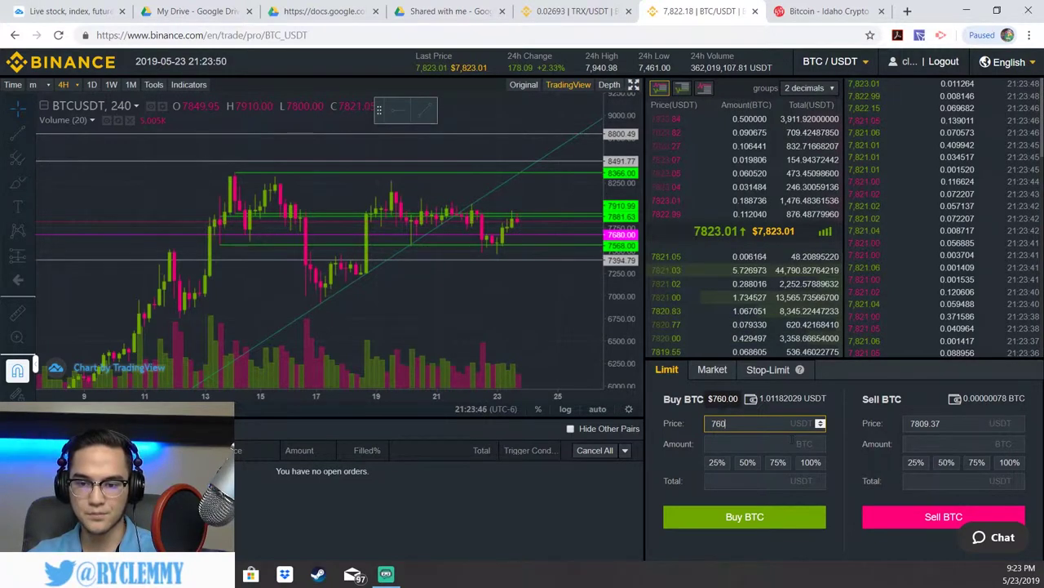
text(0)
click(781, 441)
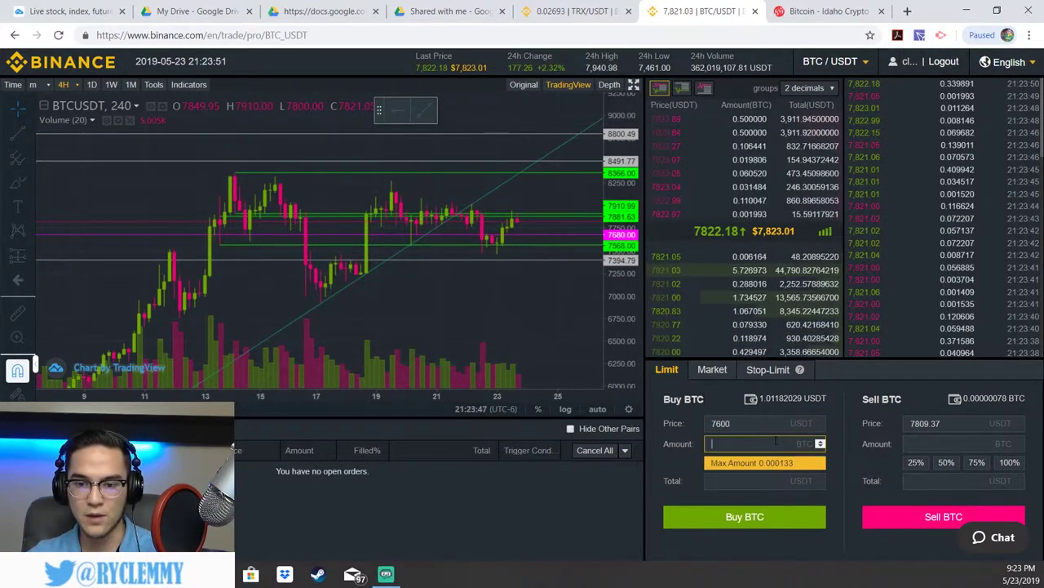
text(5)
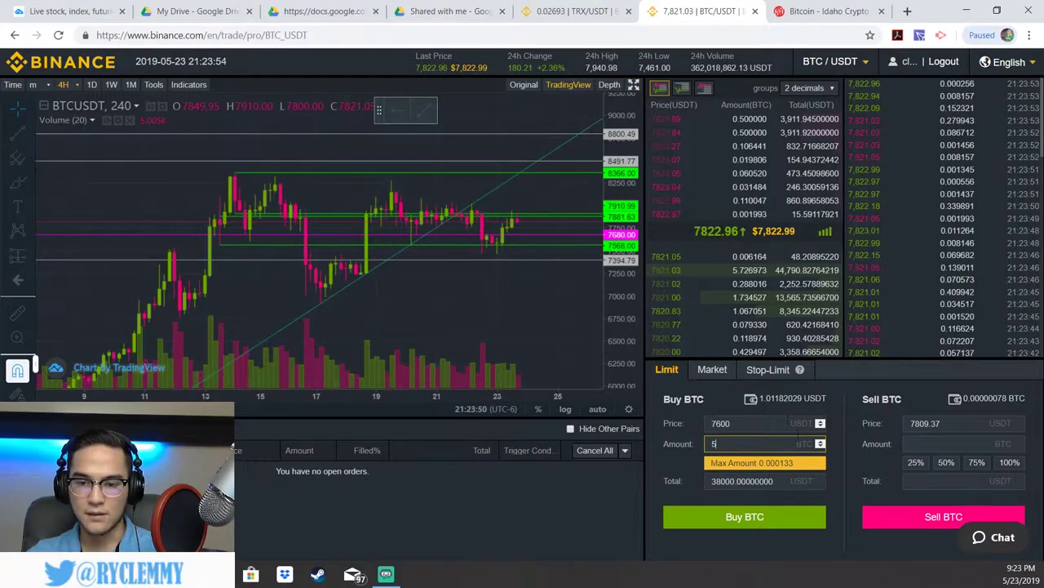
click(666, 464)
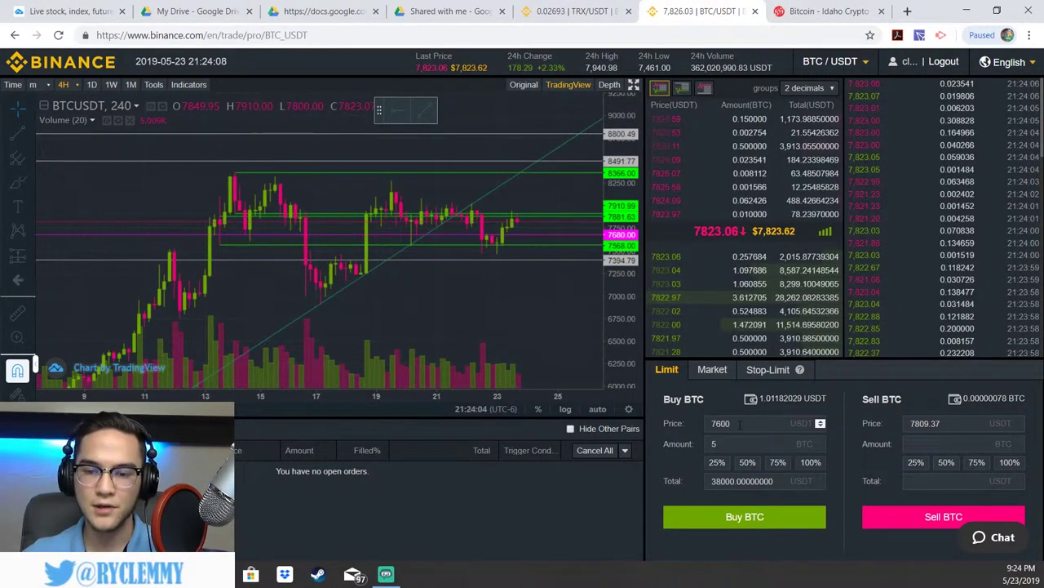
key(Tab)
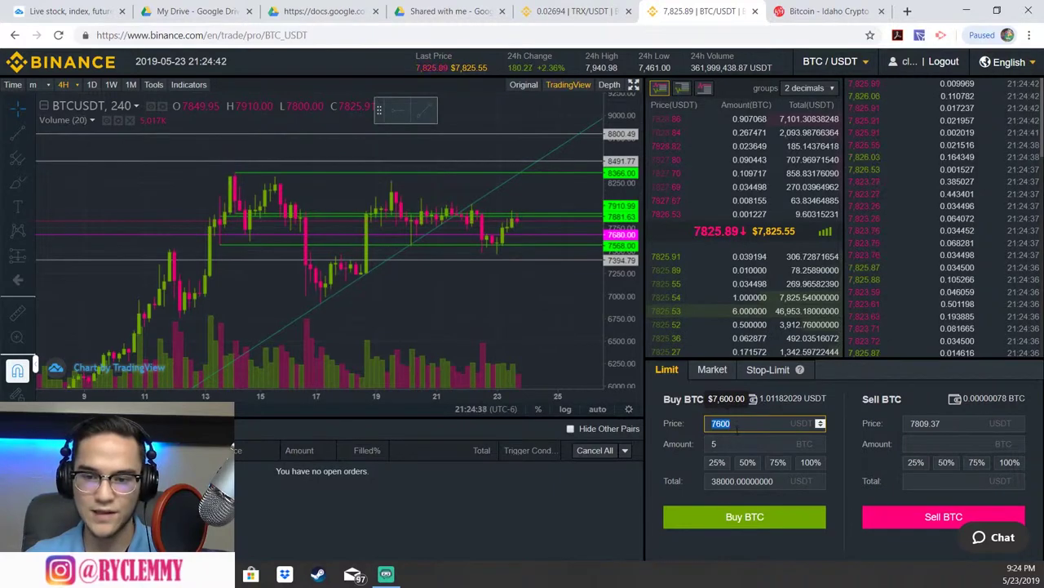
click(759, 426)
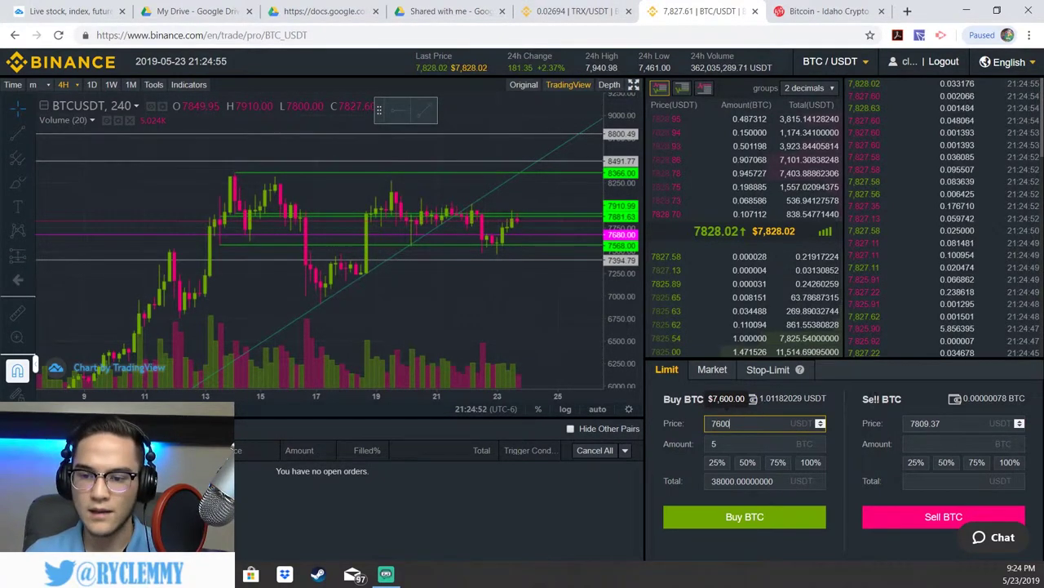
Enter an 8000 USDT sell price and 5 BTC amount, then compare it with the 7600 buy price
double_click(946, 426)
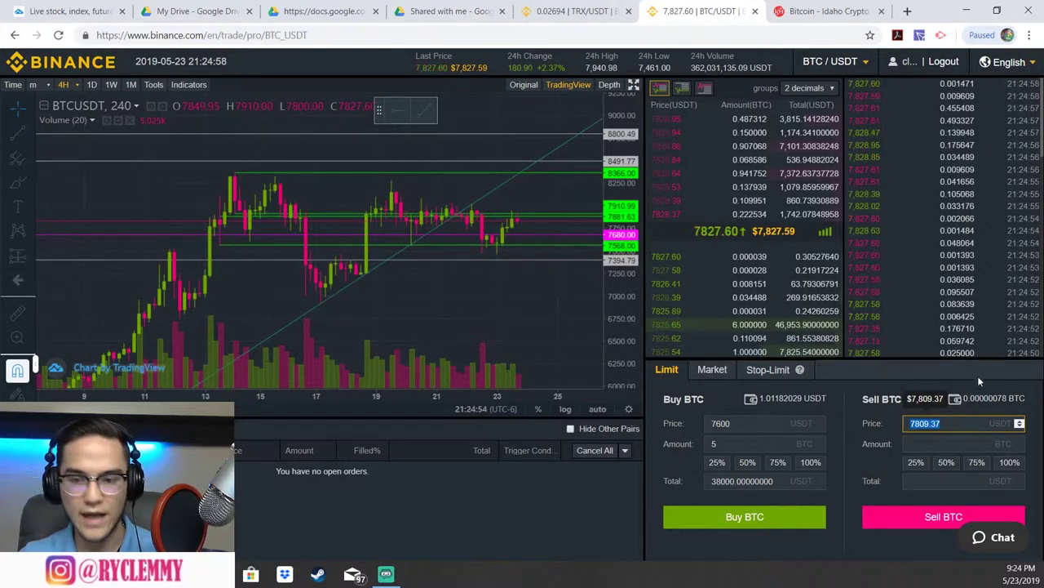
text(800)
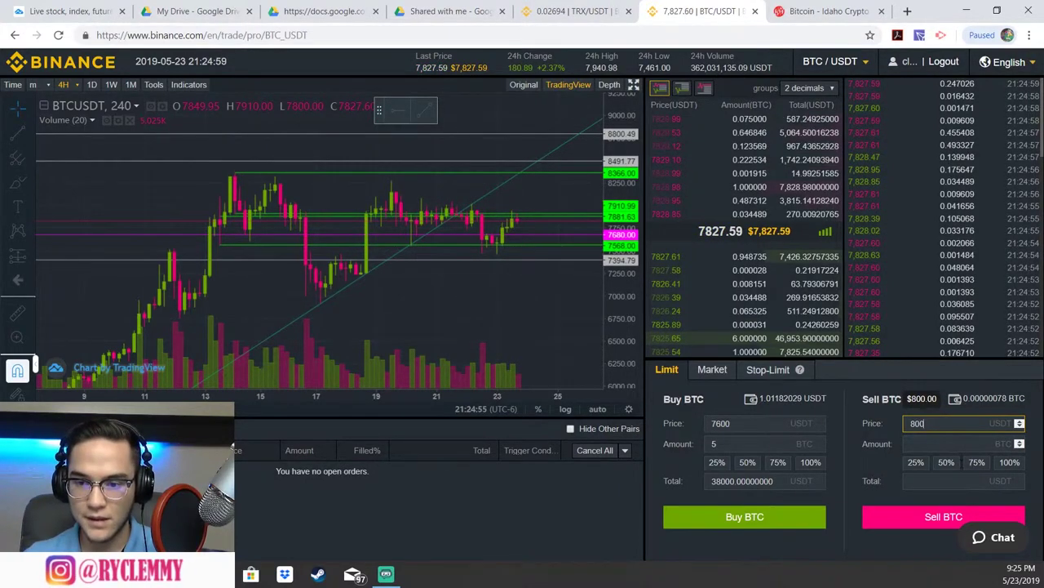
text(0)
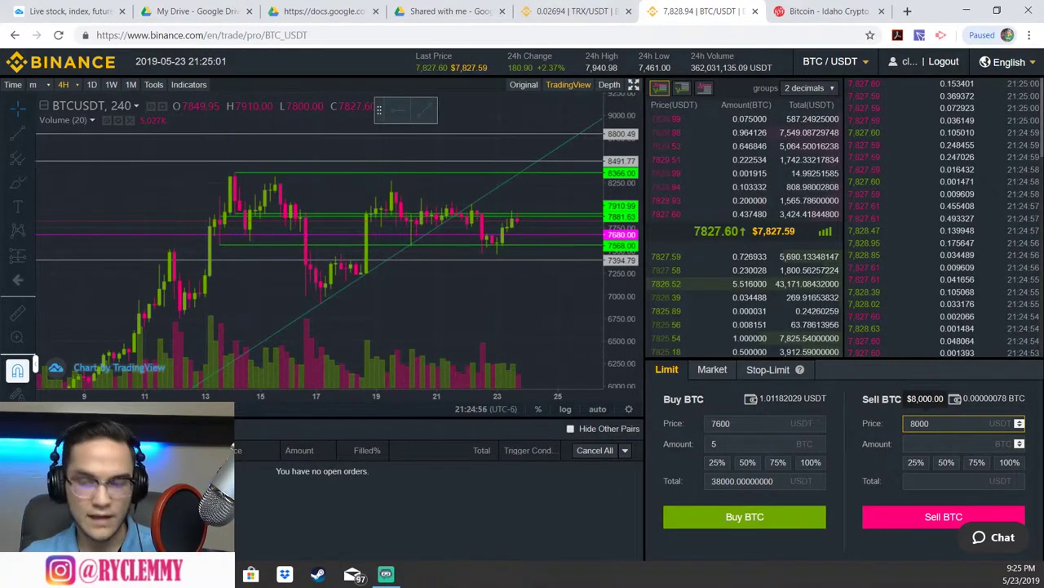
click(947, 443)
text(5)
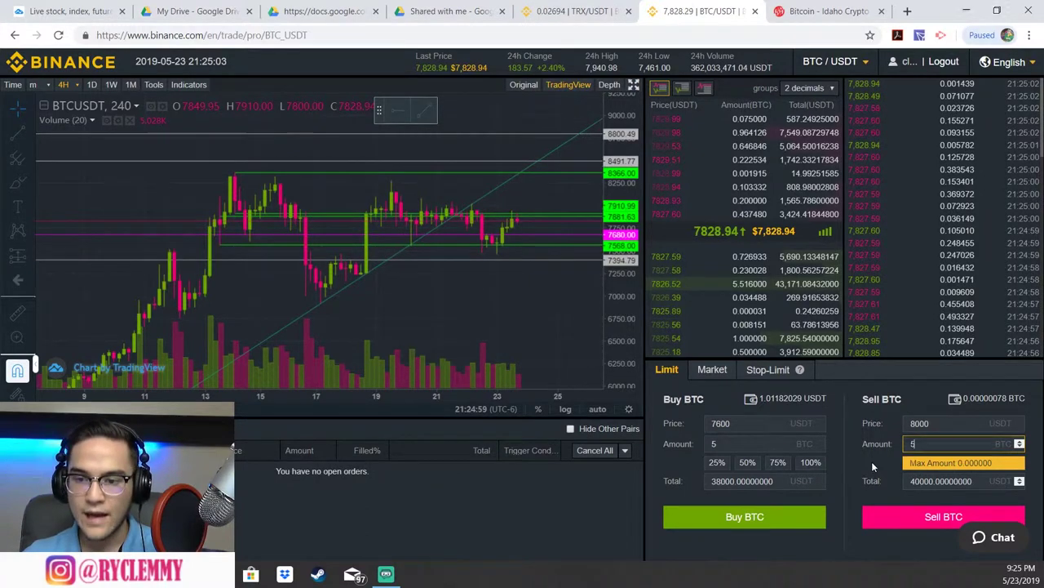
click(949, 417)
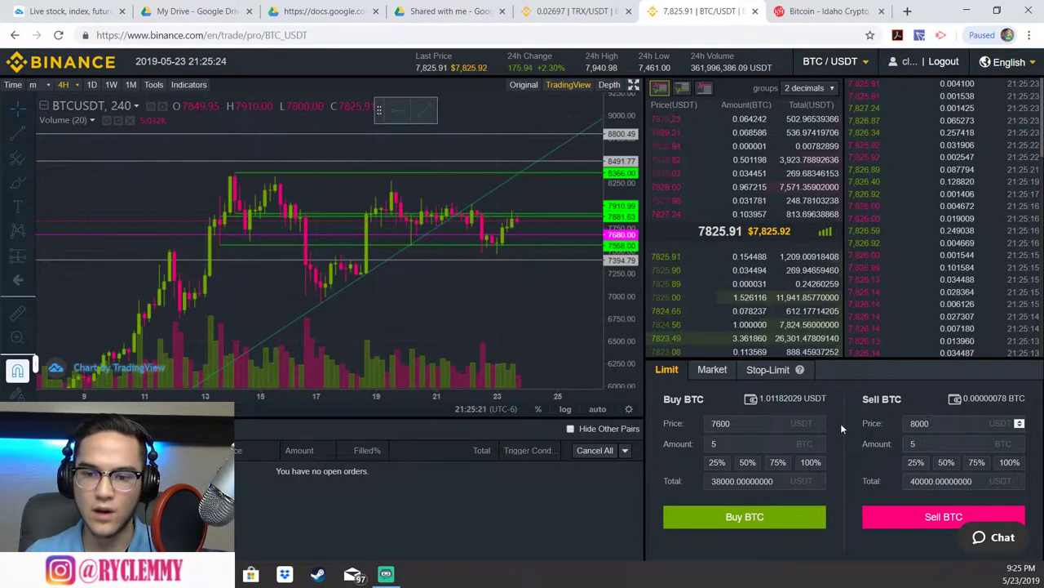
click(737, 424)
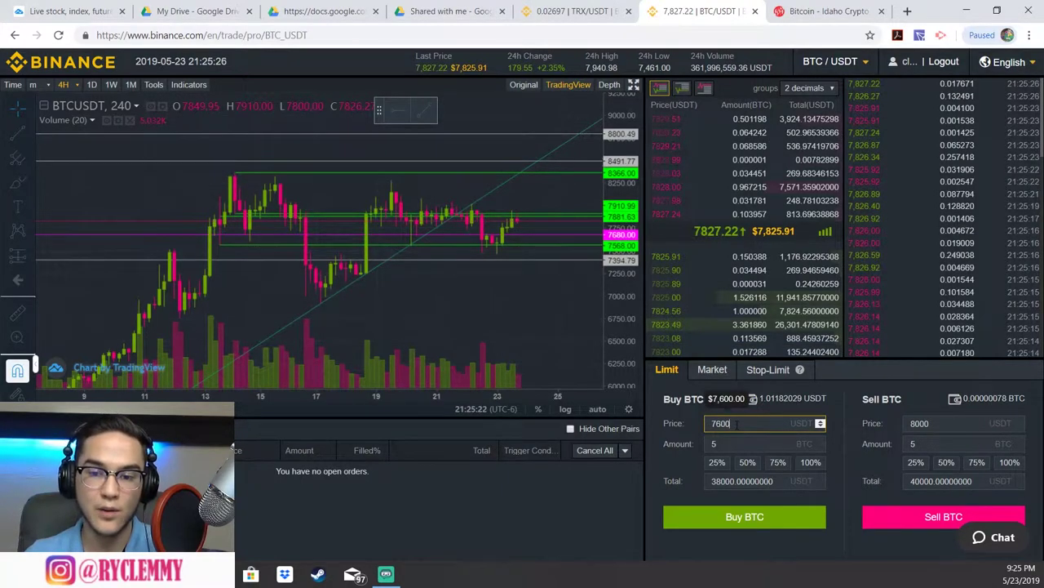
click(946, 424)
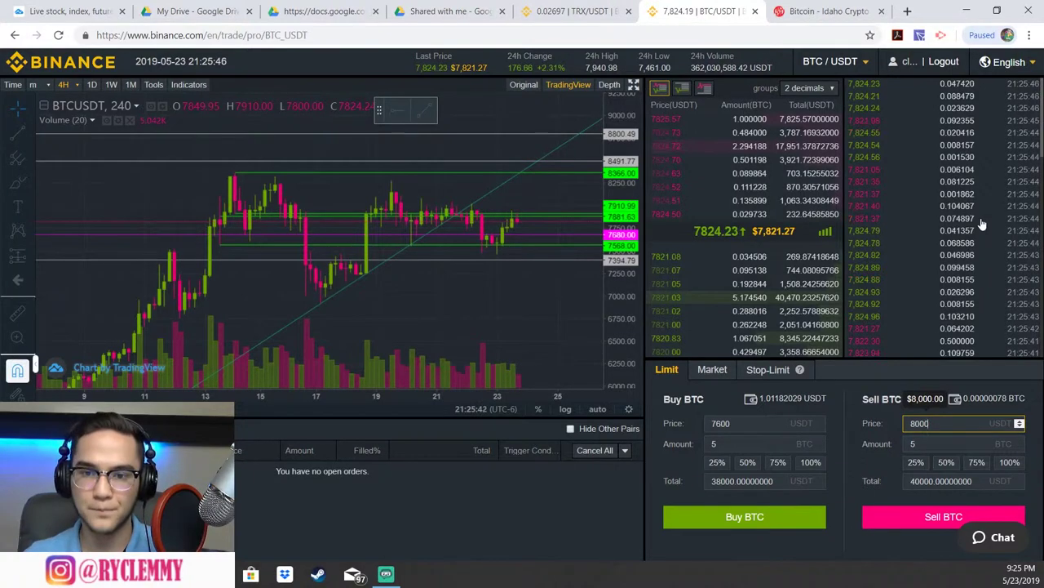
Switch to the TRX/USDT page and change the sell price to 0.03 USDT
click(570, 11)
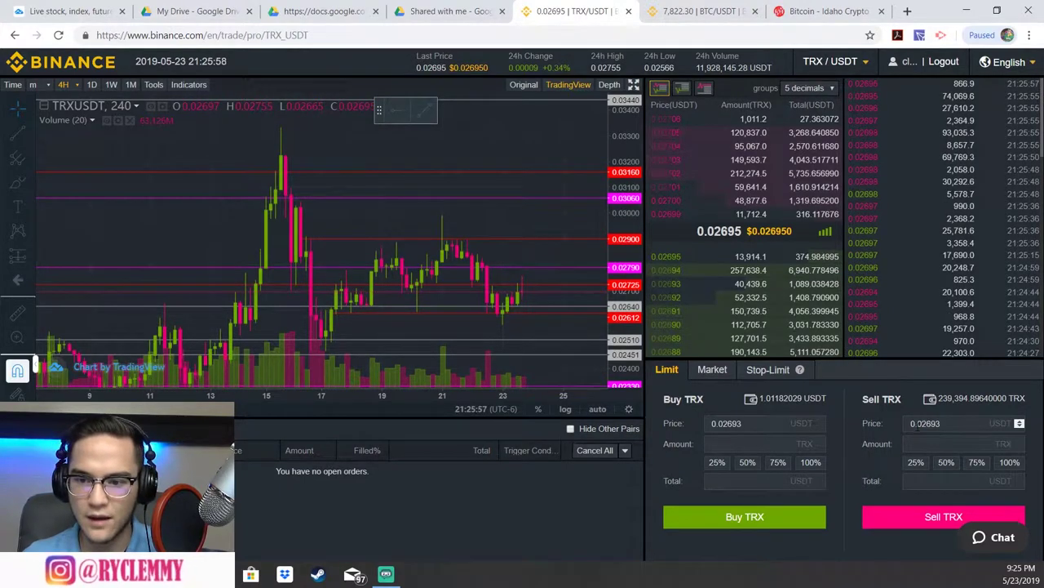
drag(945, 424, 926, 424)
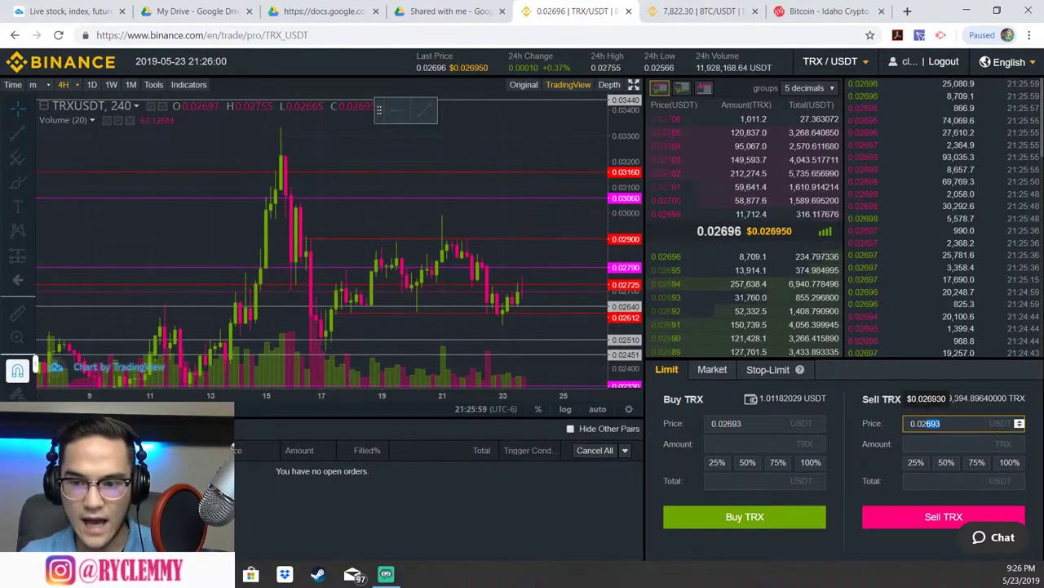
key(BackSpace)
text(3)
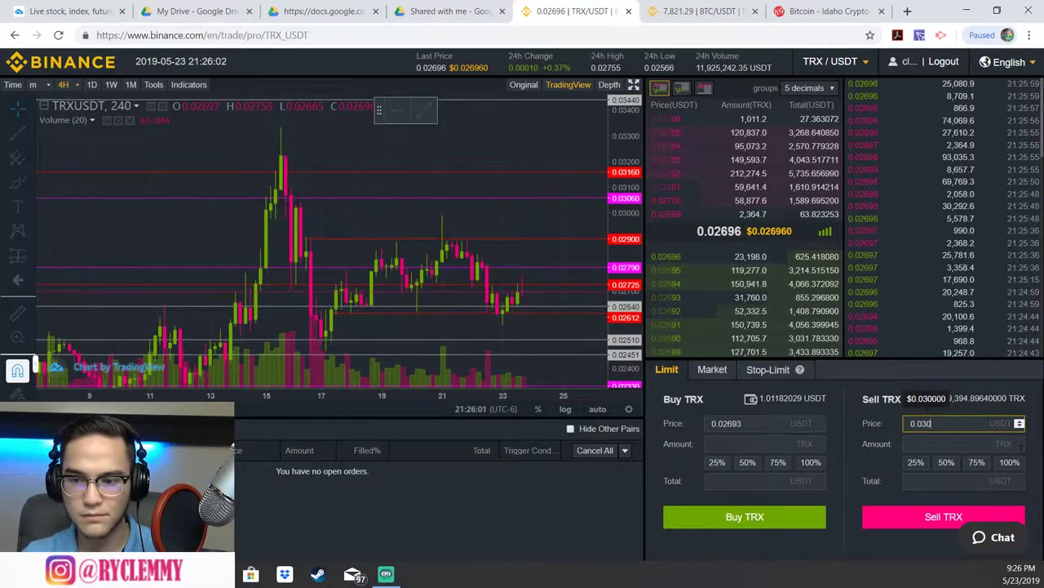
Set the sell total to 5000 USDT (about 166666.6 TRX) and place the sell order
click(1010, 462)
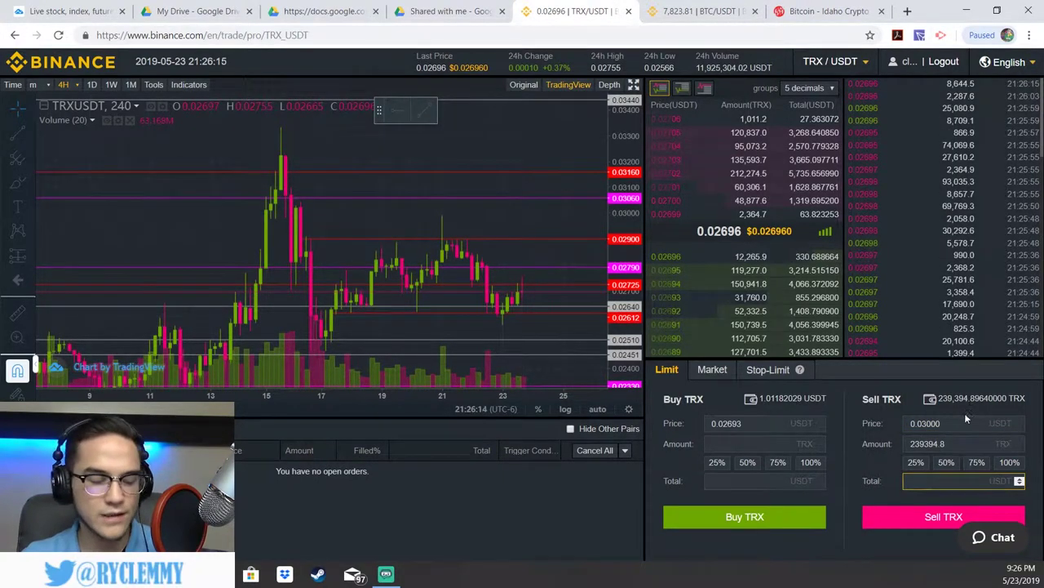
text(5000)
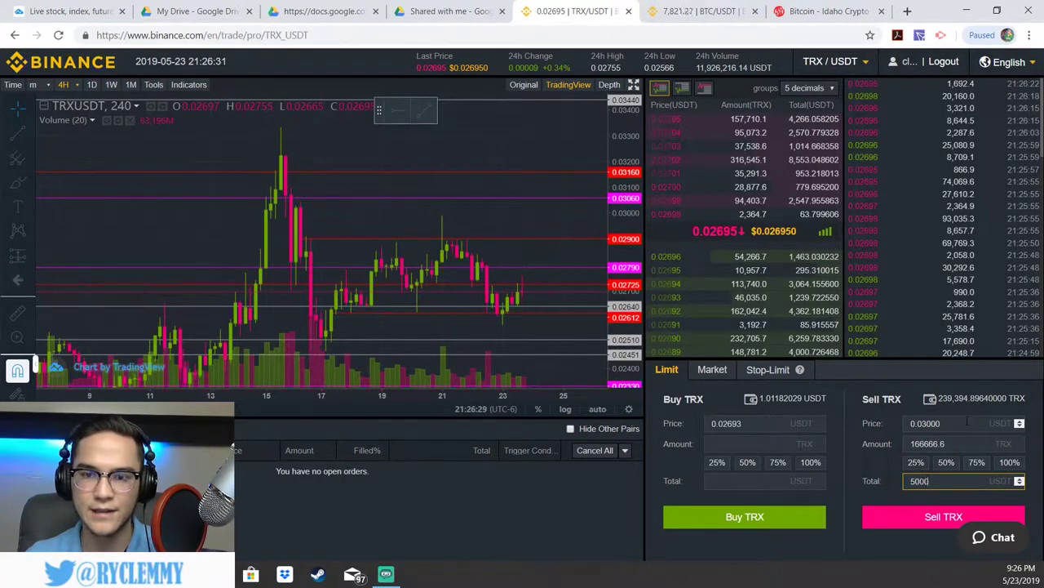
click(933, 528)
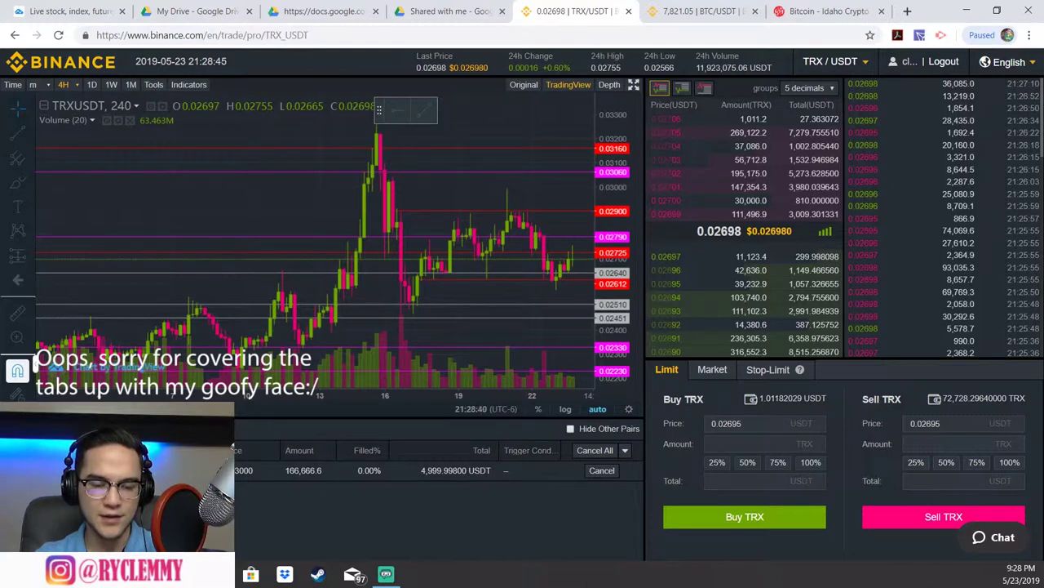
Show the Trade History of past TRX fills with their fees
click(171, 429)
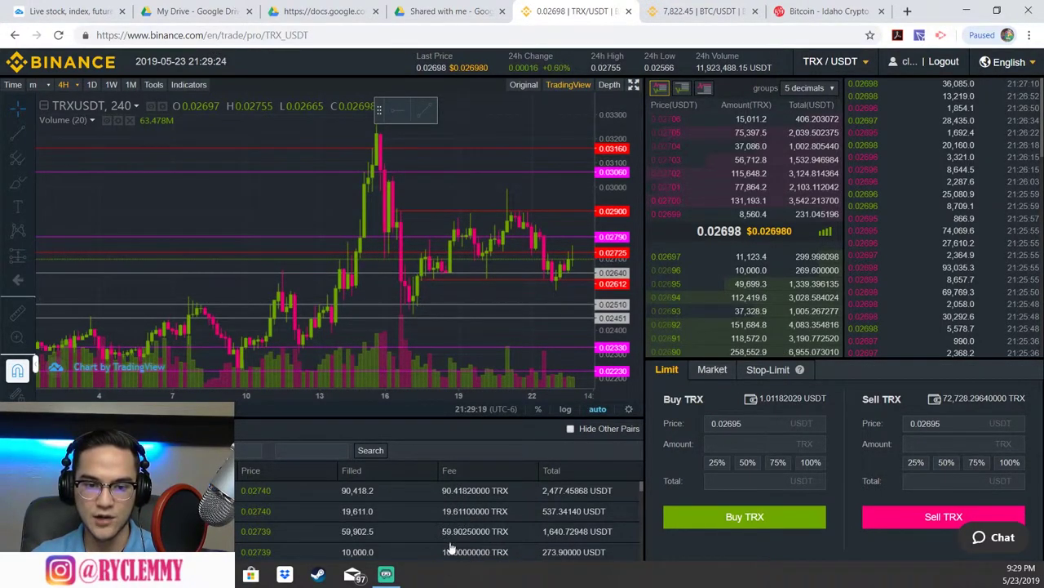
Cancel the open 166,666.6 TRX/USDT sell order
mouse_move(364, 368)
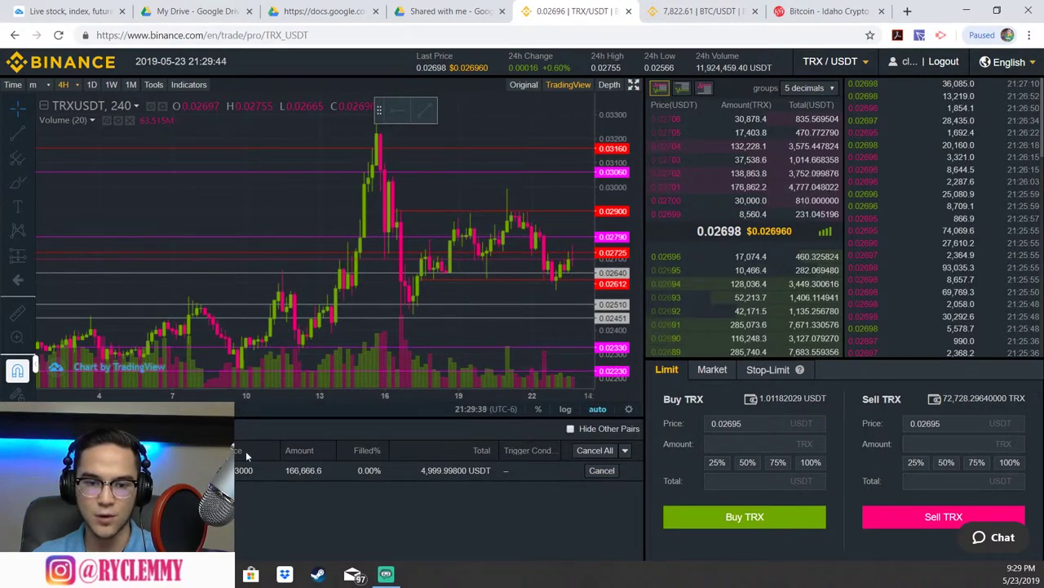
click(608, 473)
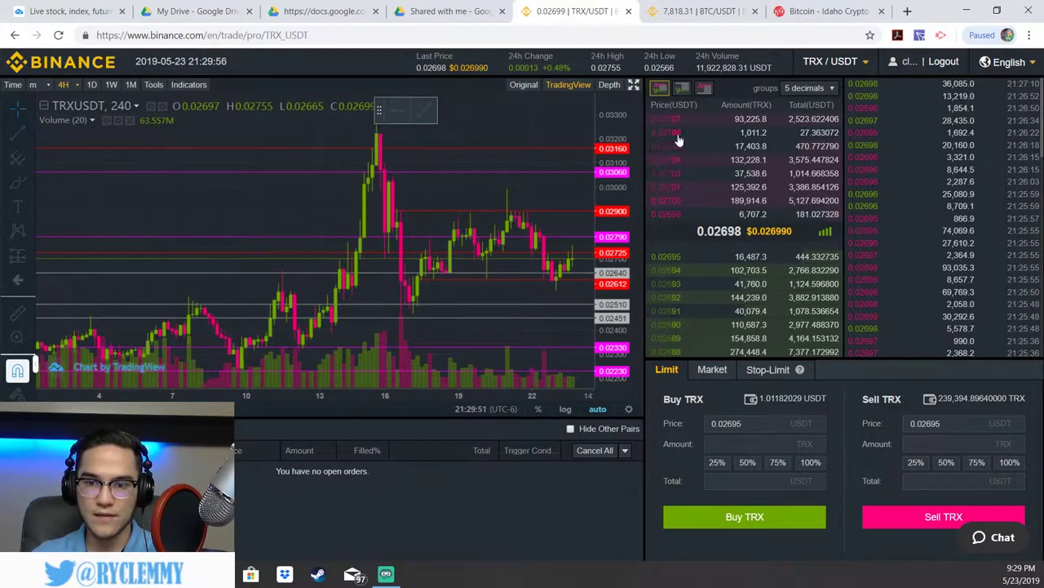
Set the sell price to 0.02705 USDT for the full 239394.8 TRX balance (6475.62934 USDT)
click(971, 423)
key(BackSpace)
key(BackSpace)
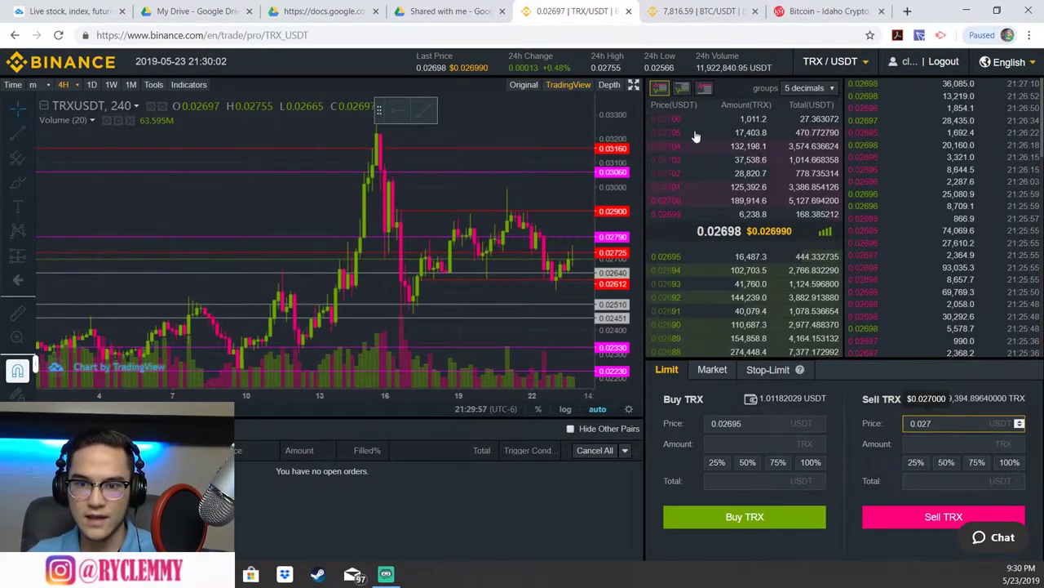
text(2705)
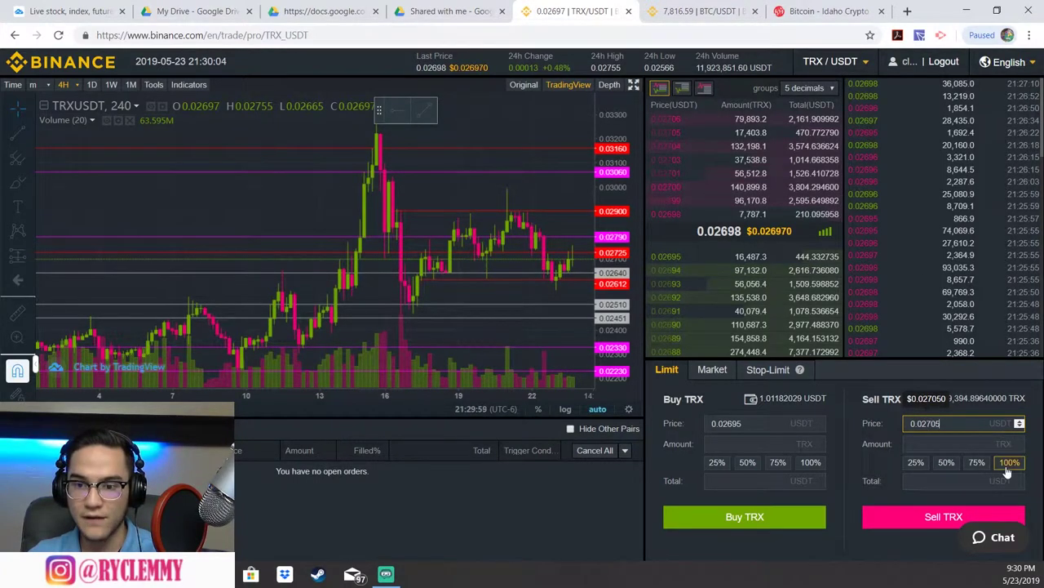
click(1011, 462)
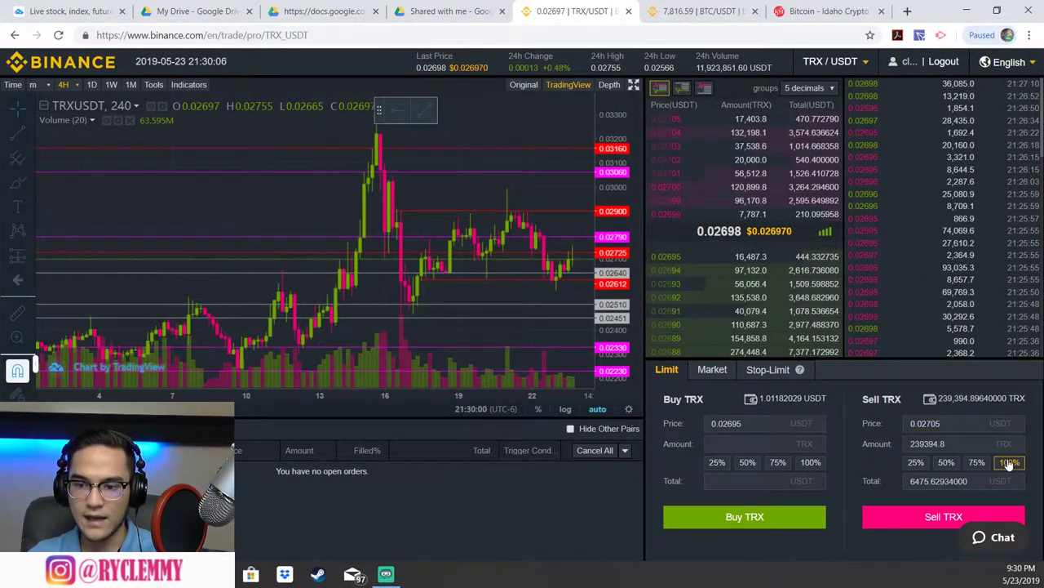
Submit the 239,394.8 TRX limit sell order at 0.02705 USDT
click(943, 517)
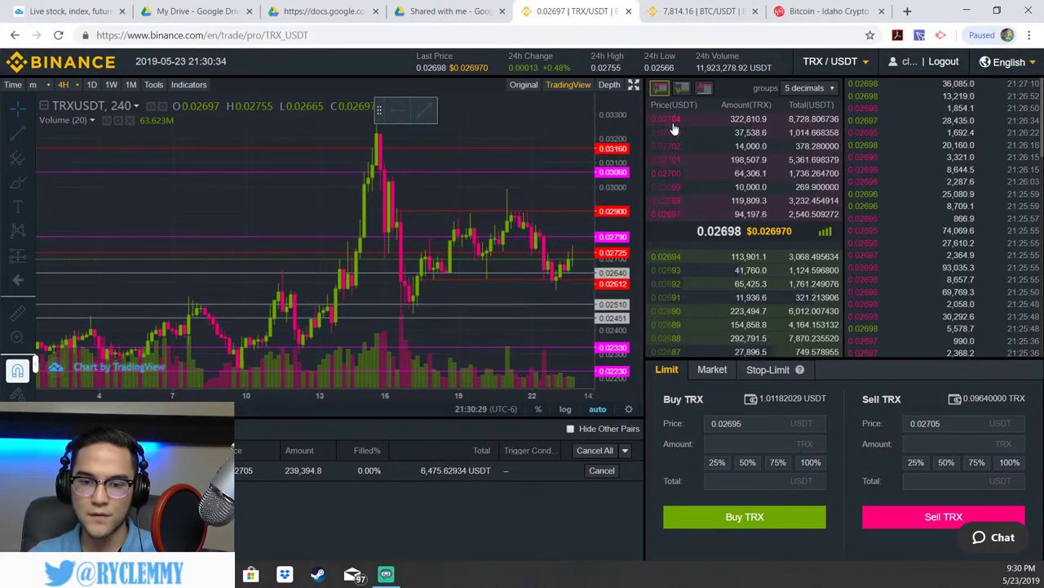
Cancel the 239,394.8 TRX sell order, fill the full balance, and switch to Market orders
click(596, 474)
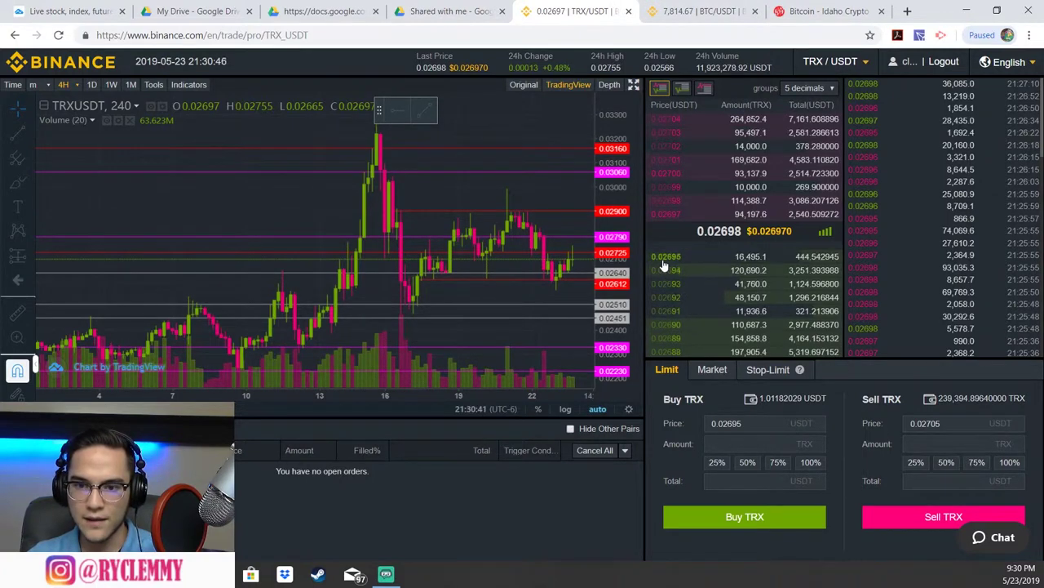
click(1012, 463)
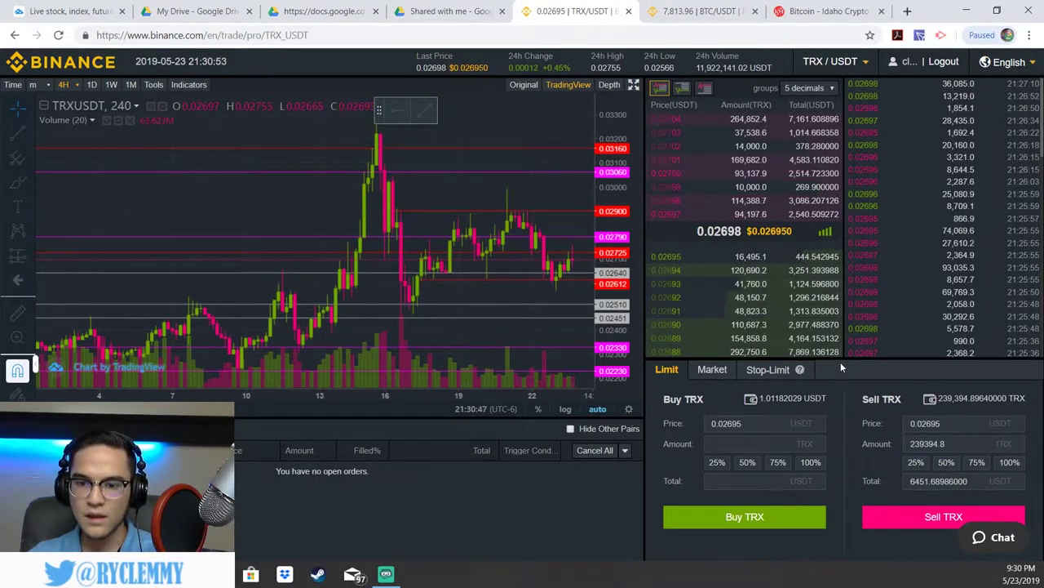
click(708, 372)
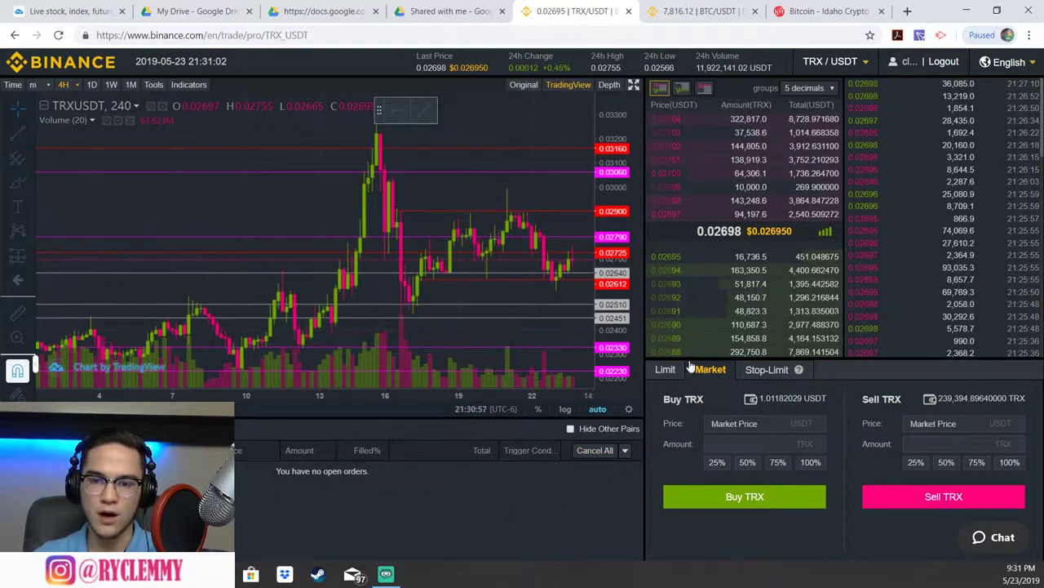
Enter 5000 TRX as the market buy amount
click(759, 443)
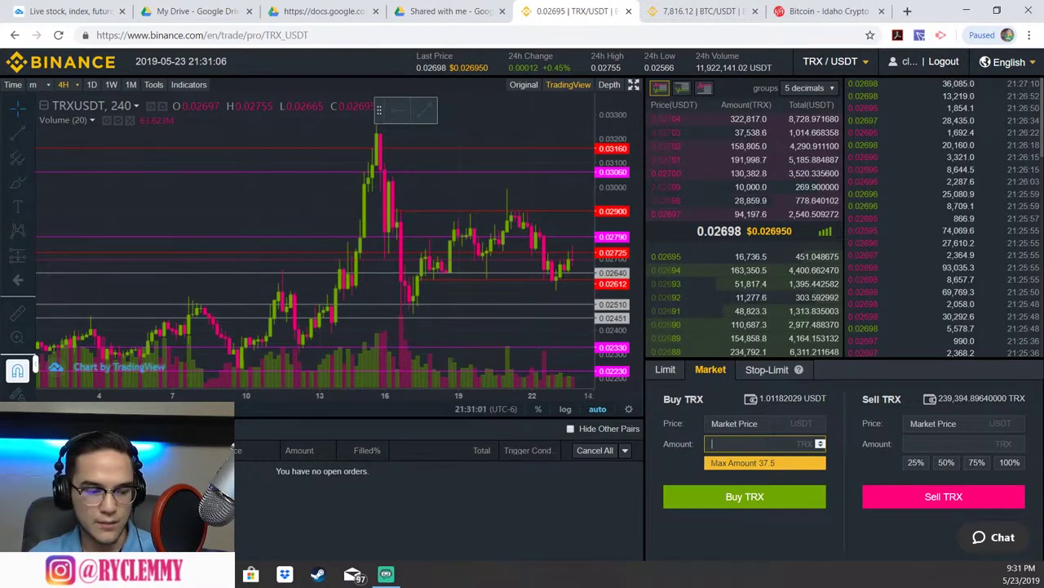
text(50000)
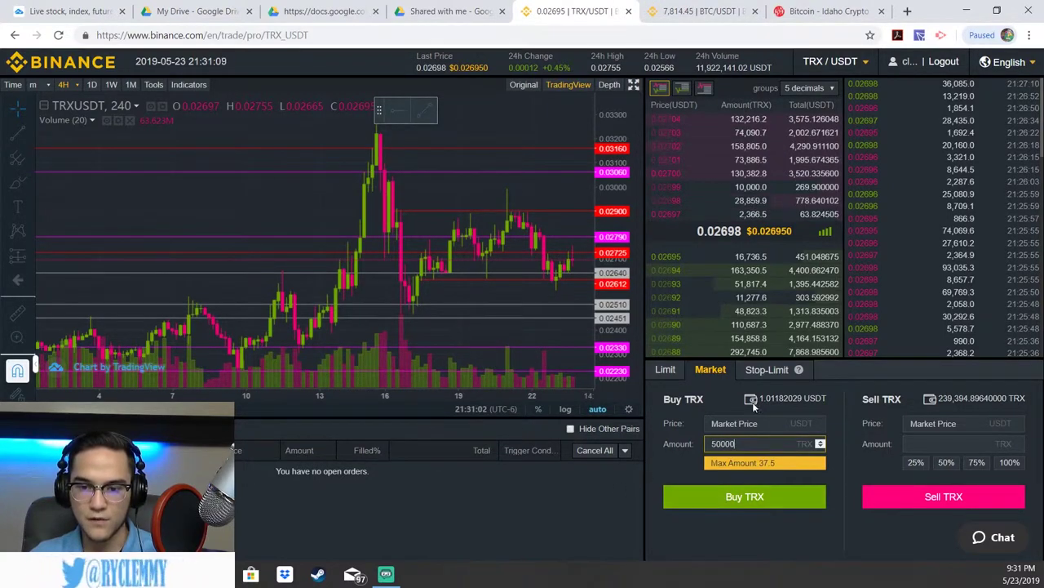
key(BackSpace)
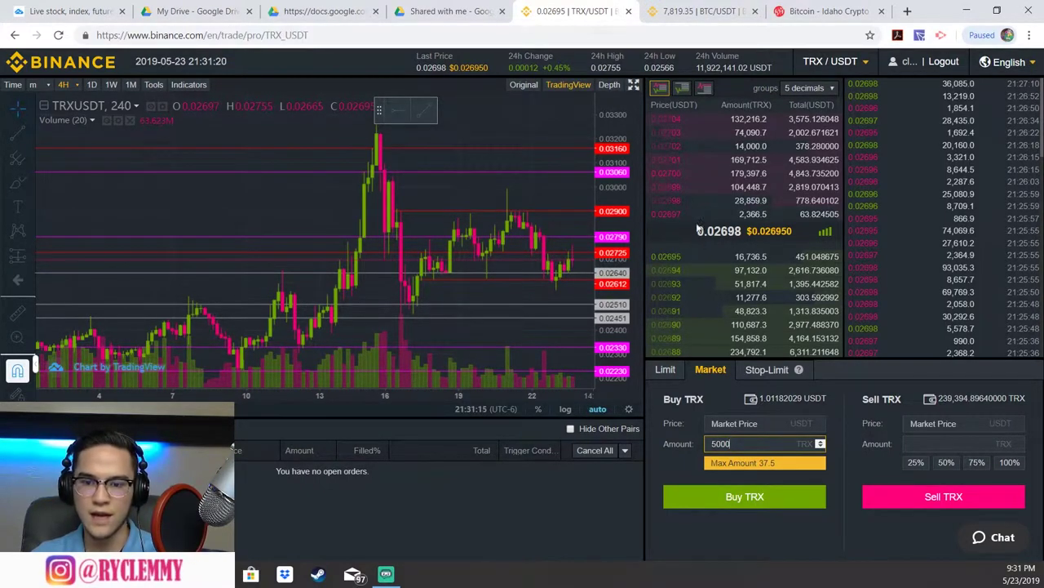
click(737, 444)
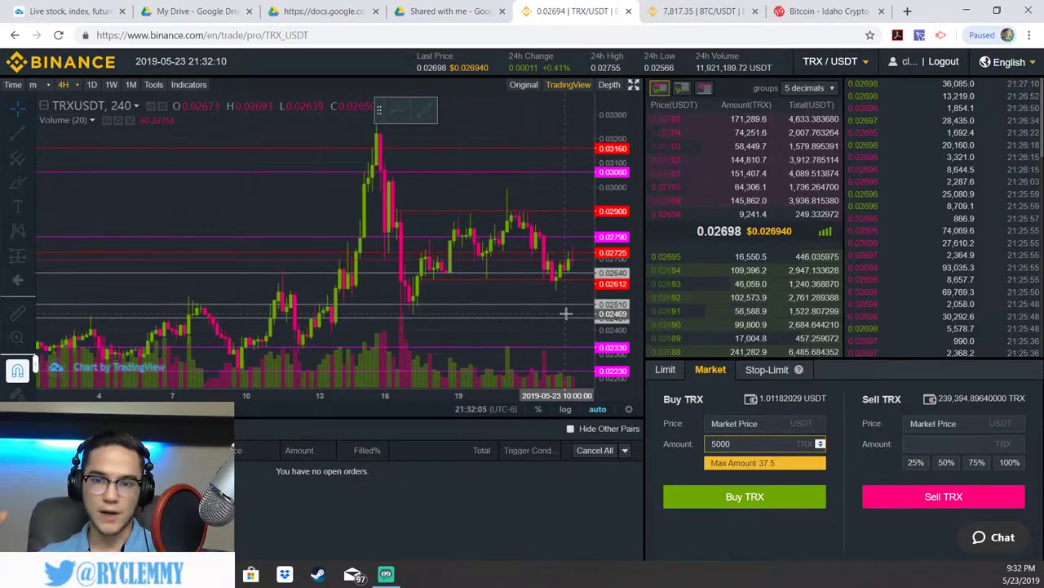
Switch the BTC/USDT order form from Market to Stop-Limit, then go back to TRX/USDT
click(698, 11)
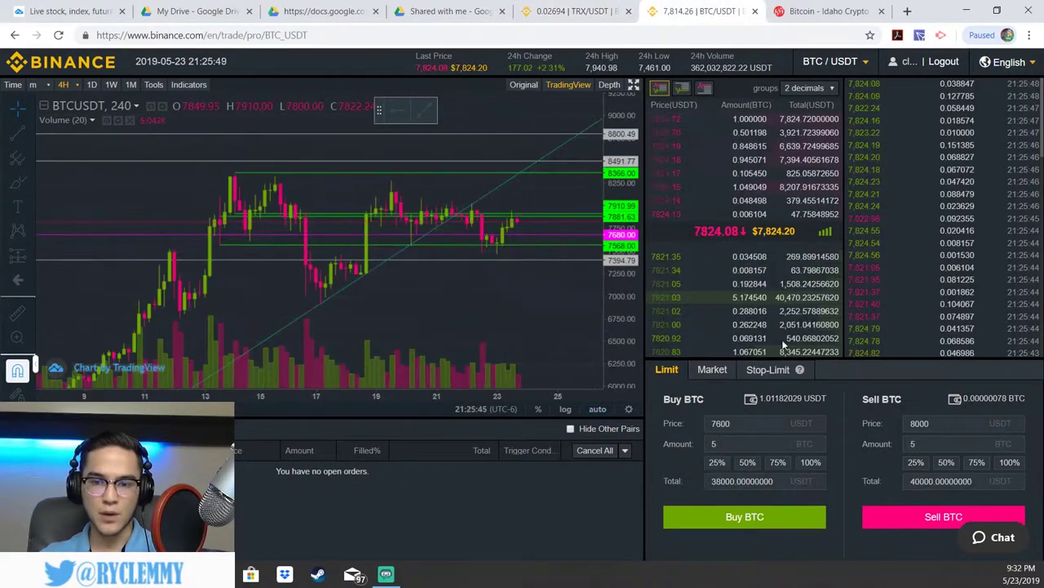
click(711, 370)
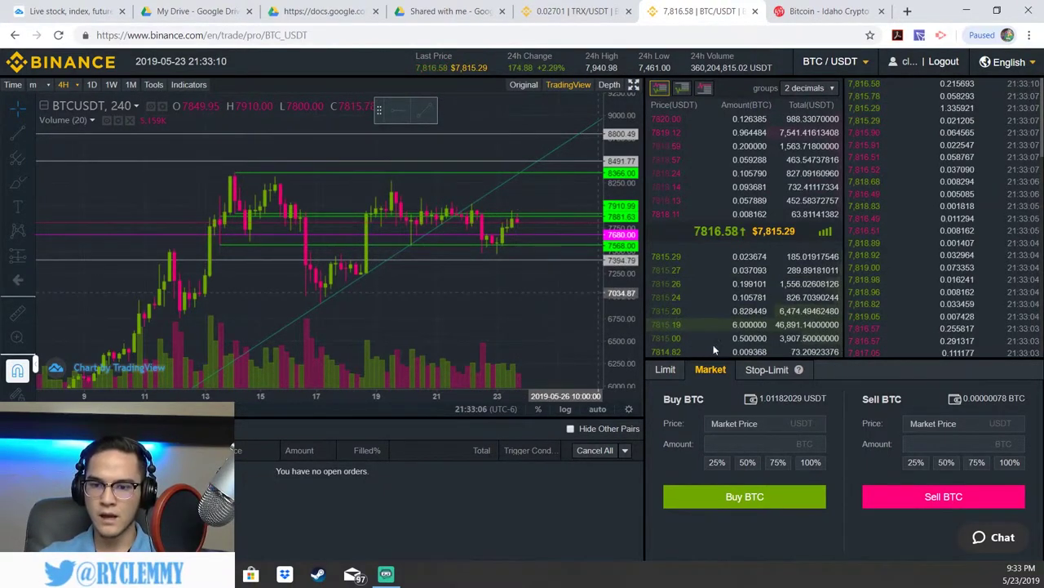
click(766, 370)
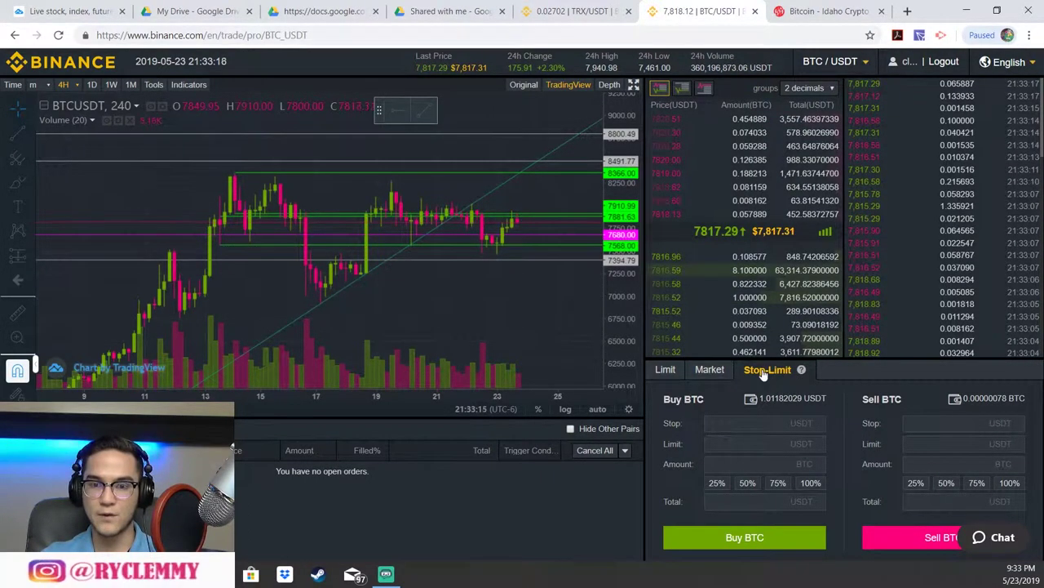
click(581, 13)
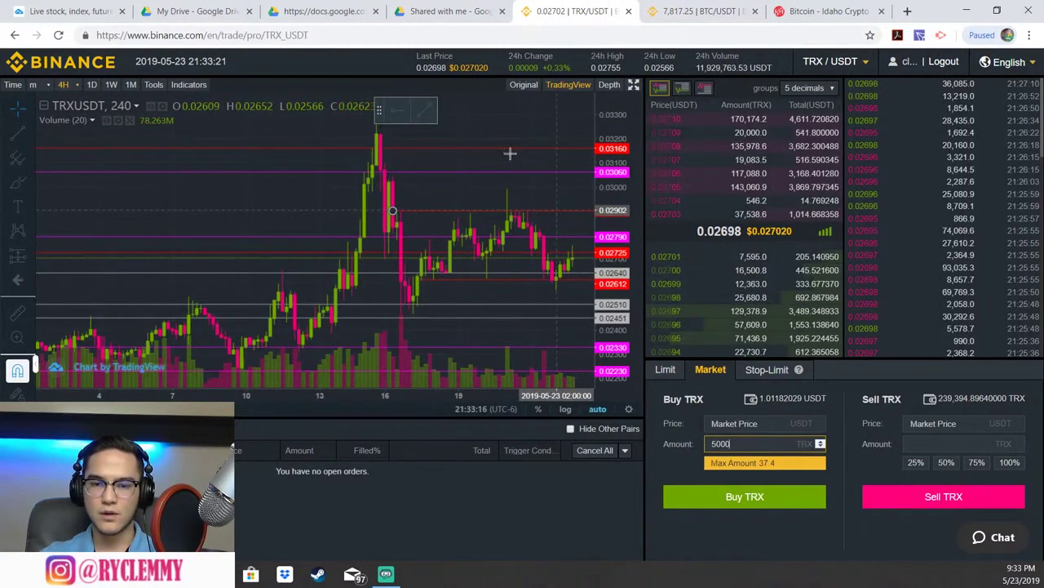
Pan the TRX chart and switch the TRX order form to Stop-Limit, prefilled at 0.02695
drag(496, 145, 487, 136)
drag(466, 131, 416, 130)
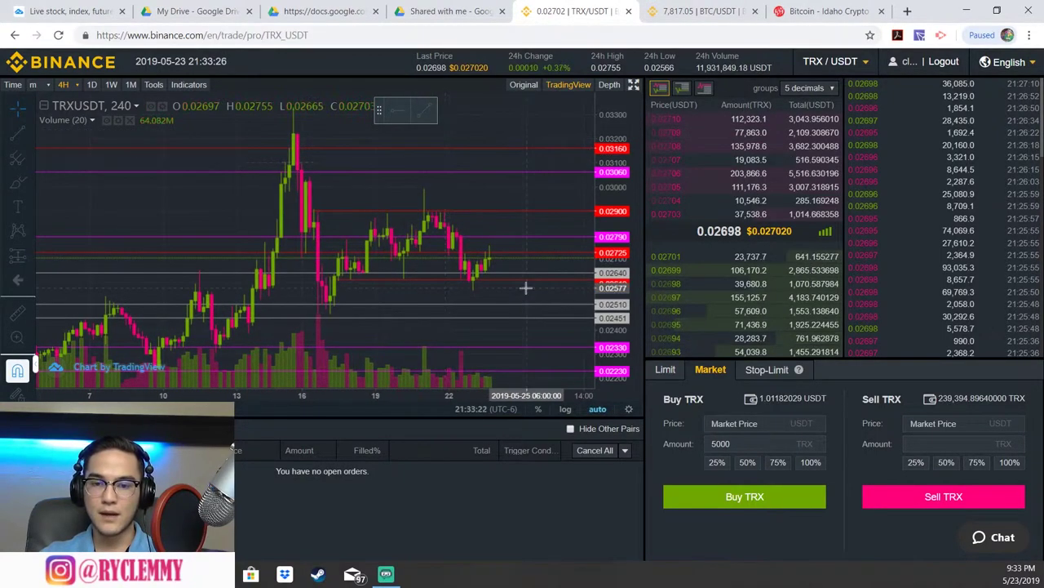
drag(532, 257, 540, 237)
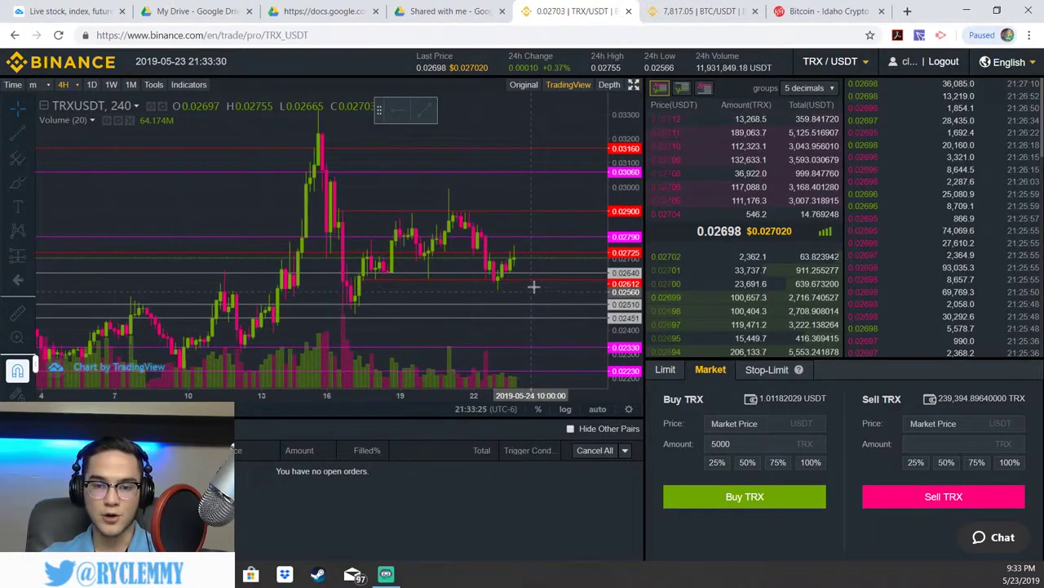
drag(531, 266, 511, 223)
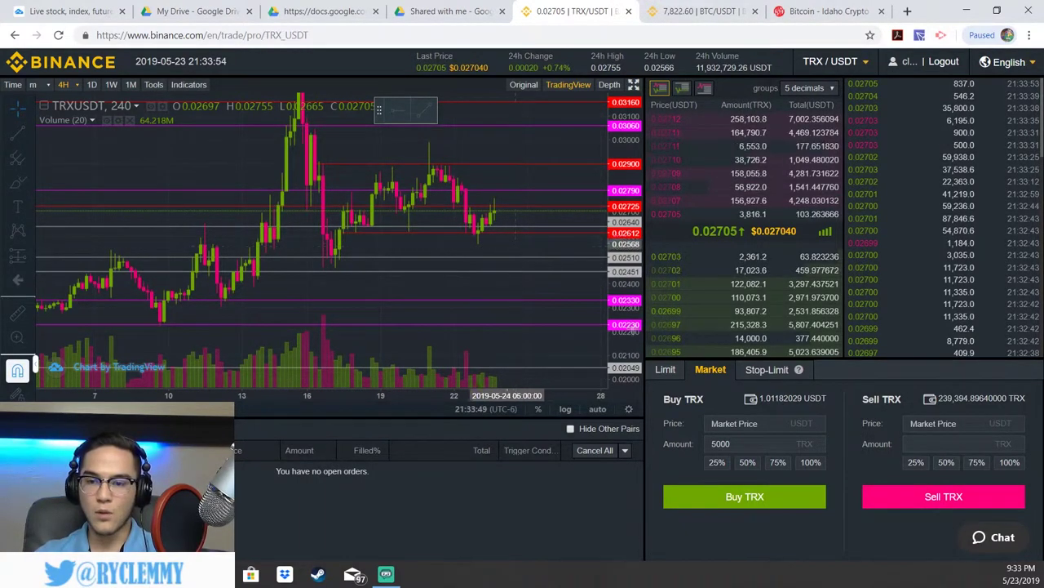
click(767, 370)
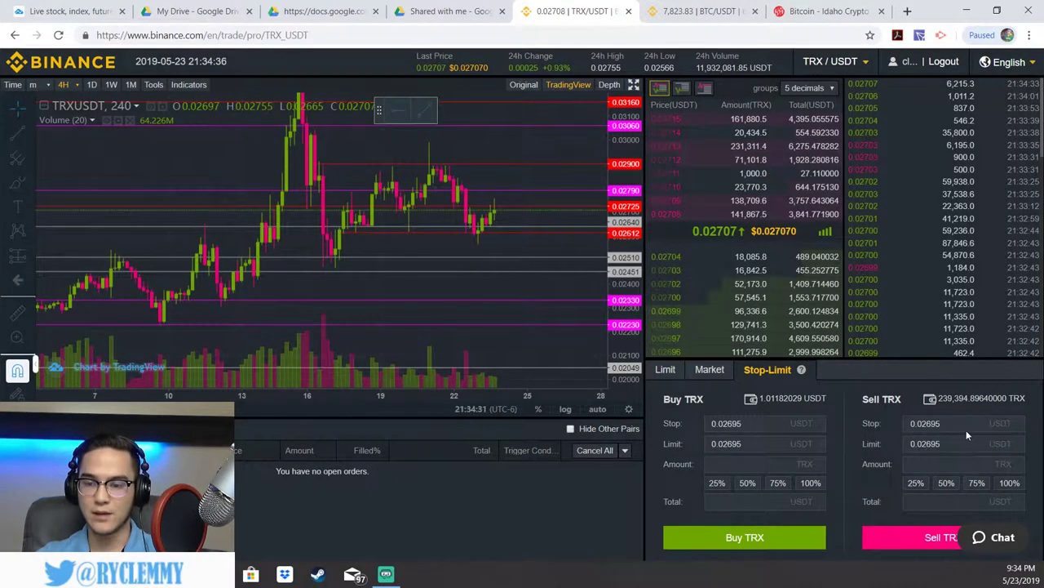
Change the TRX sell stop and limit prices from 0.02695 to 0.02400
drag(963, 423, 905, 400)
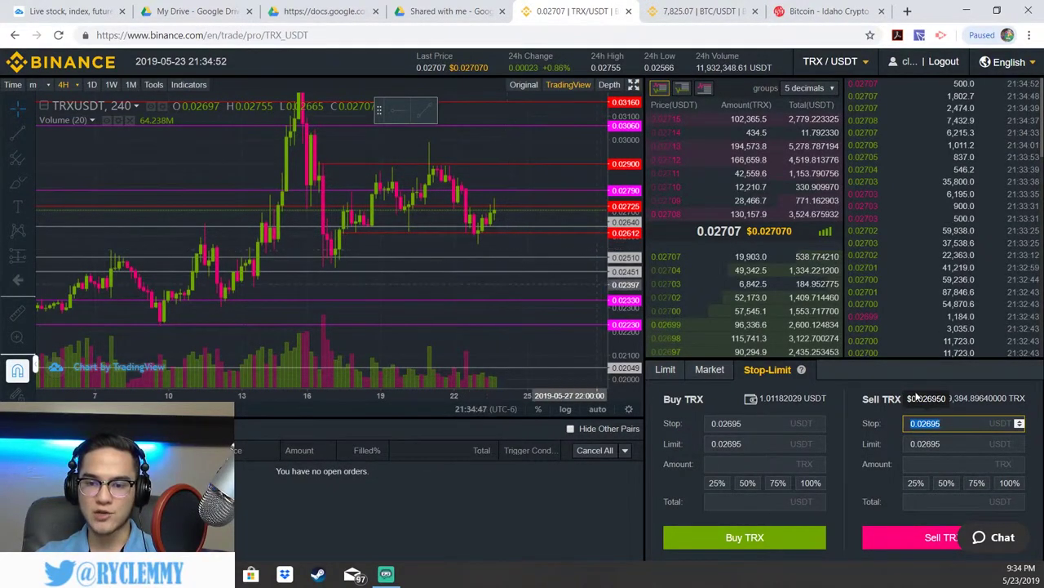
click(955, 423)
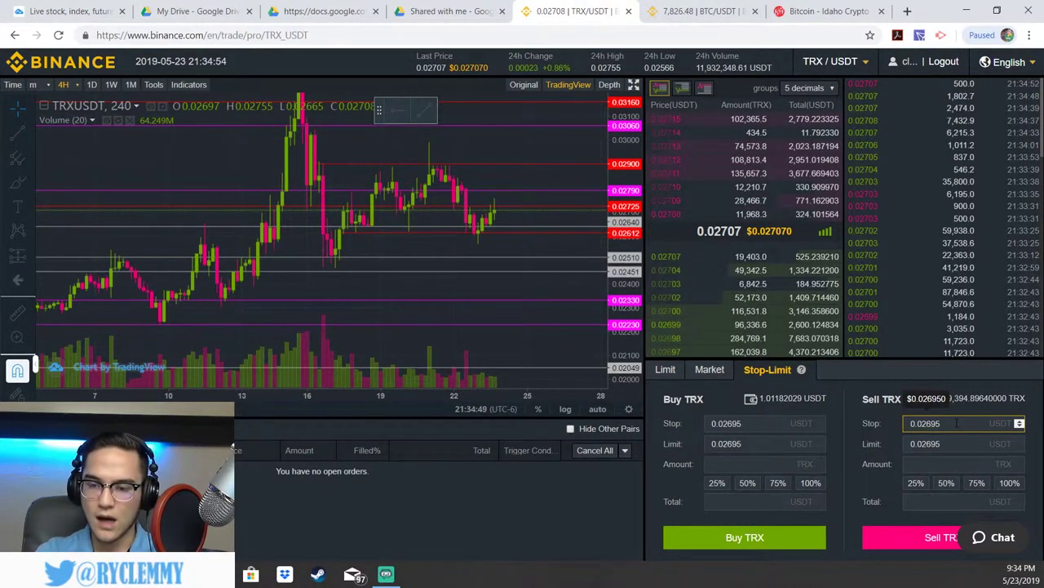
key(BackSpace)
key(BackSpace)
key(BackSpace)
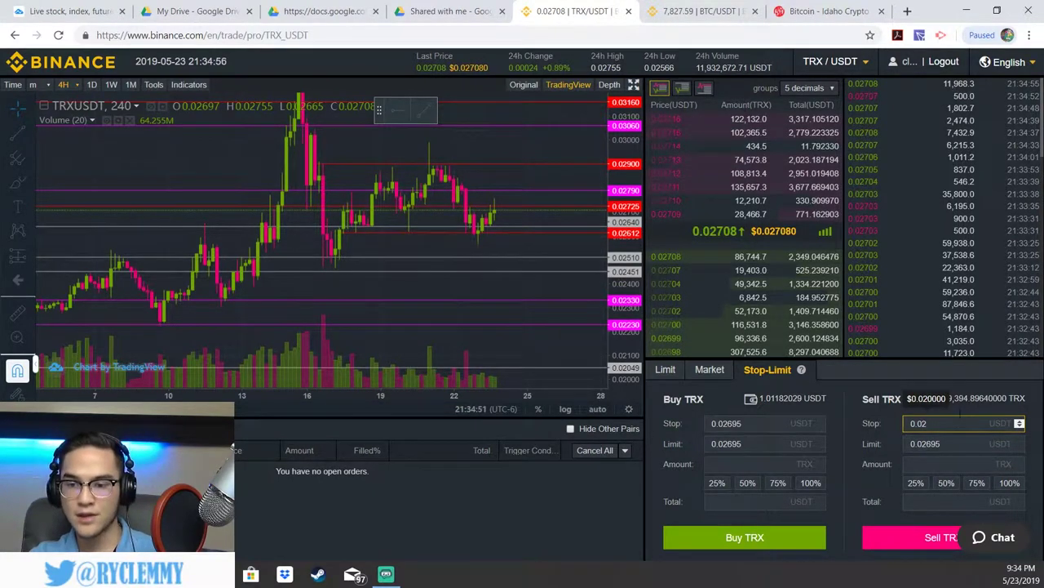
text(400)
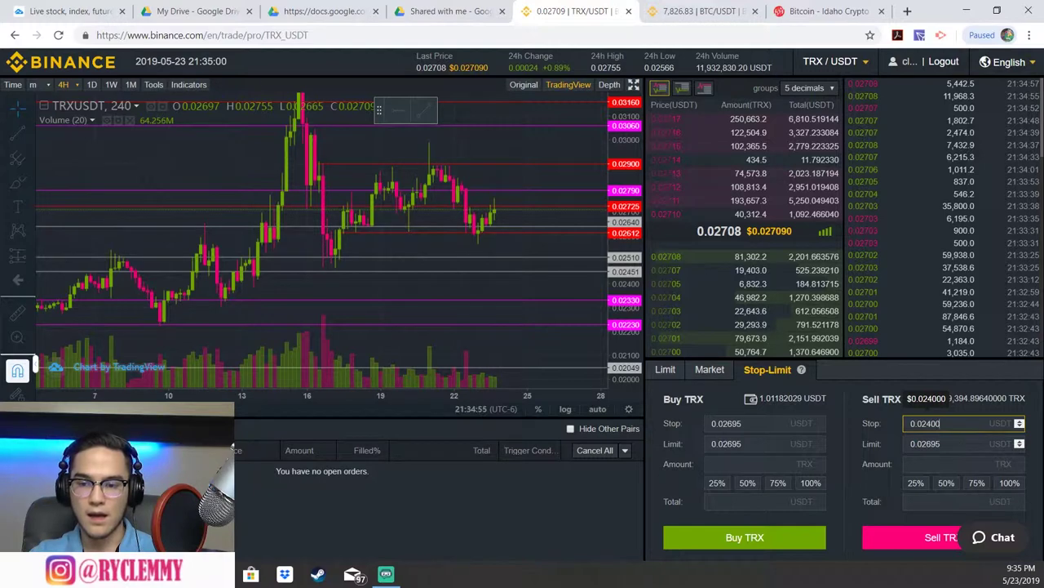
click(928, 443)
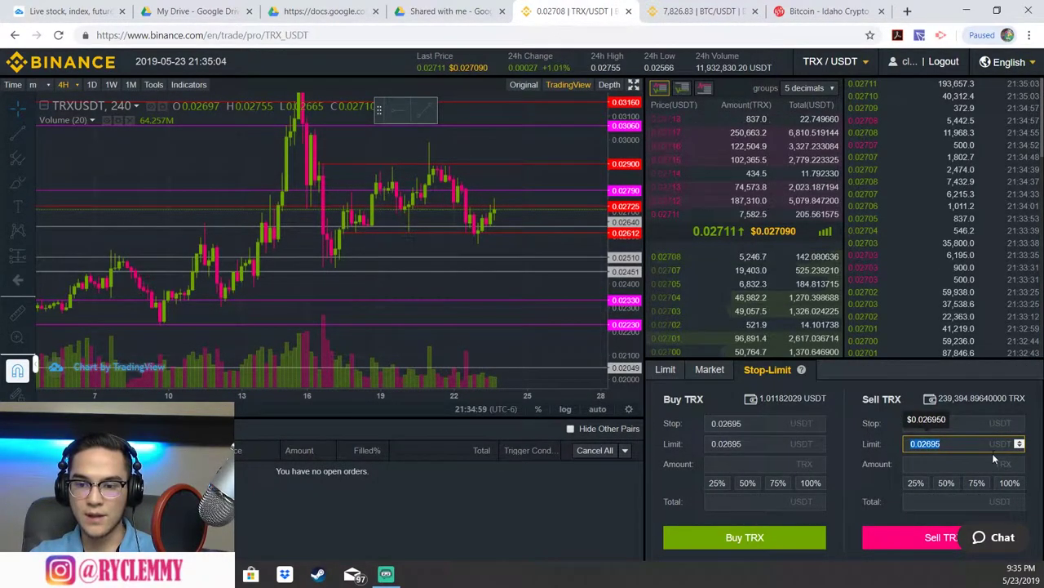
key(BackSpace)
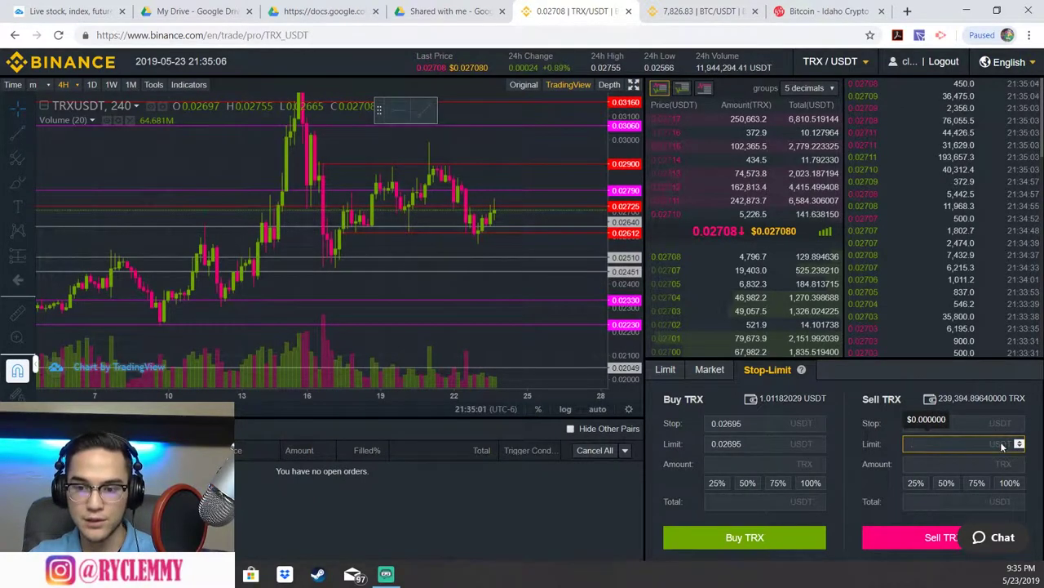
text(0.02400)
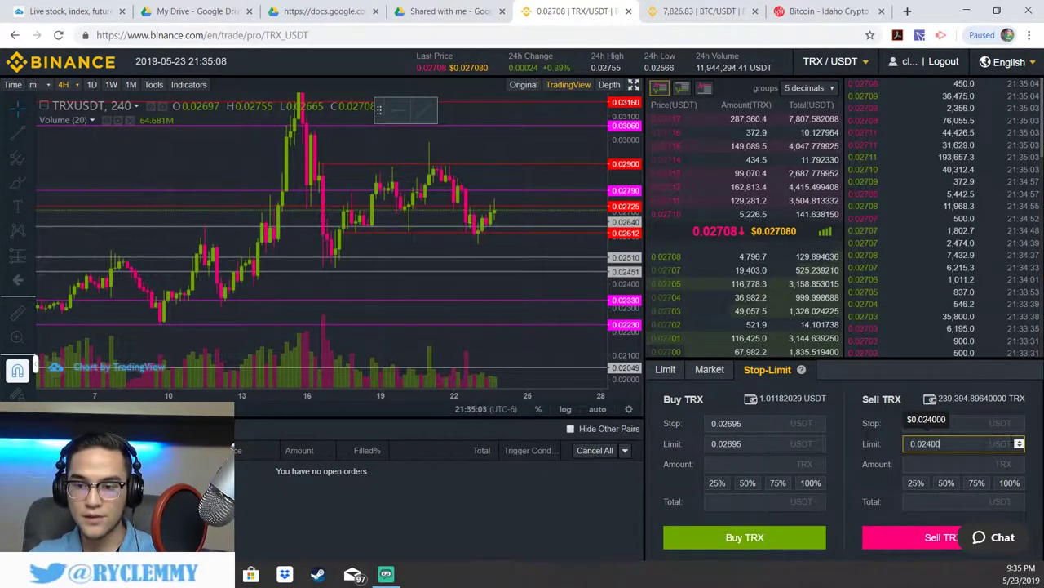
key(Tab)
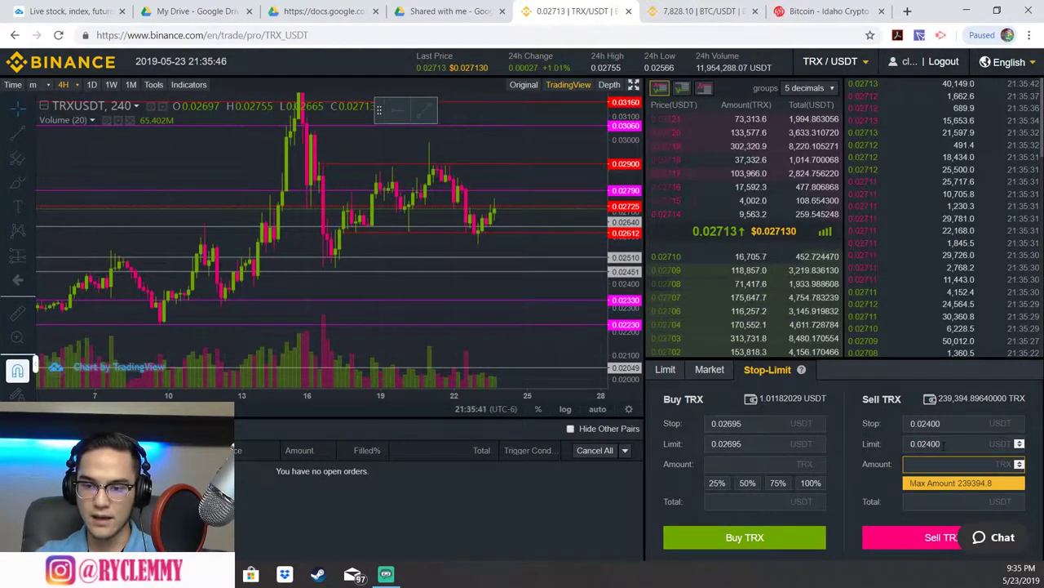
Set the sell stop to 0.02400 and limit to 0.02395, filling half the TRX balance
key(shift+Tab)
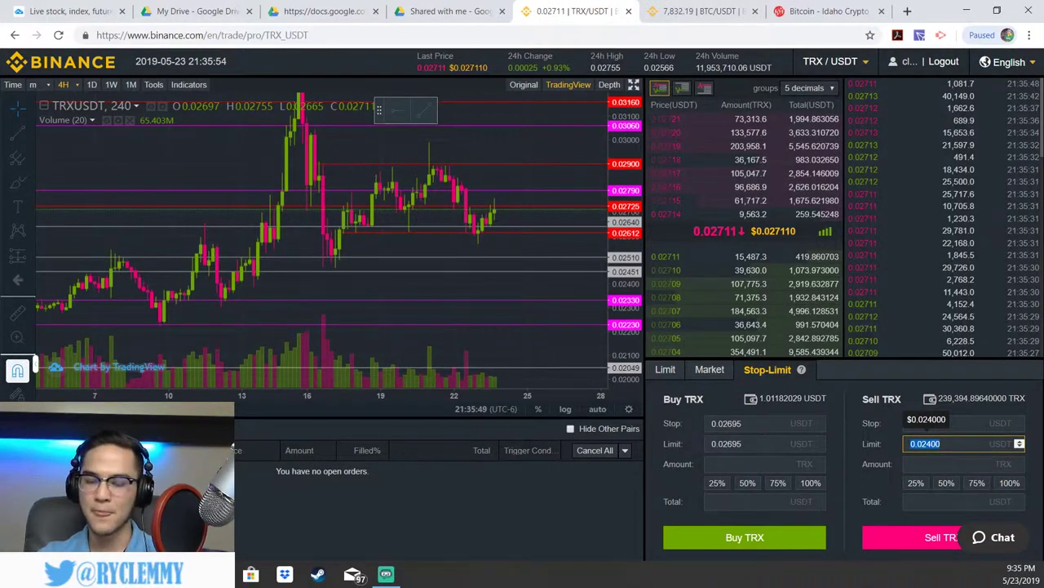
click(971, 444)
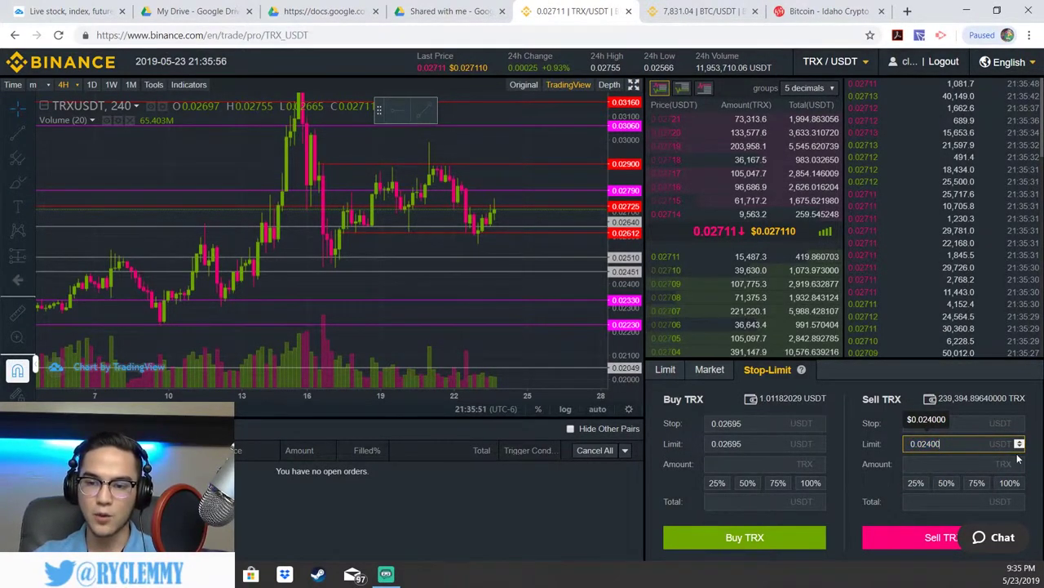
key(BackSpace)
key(BackSpace)
key(BackSpace)
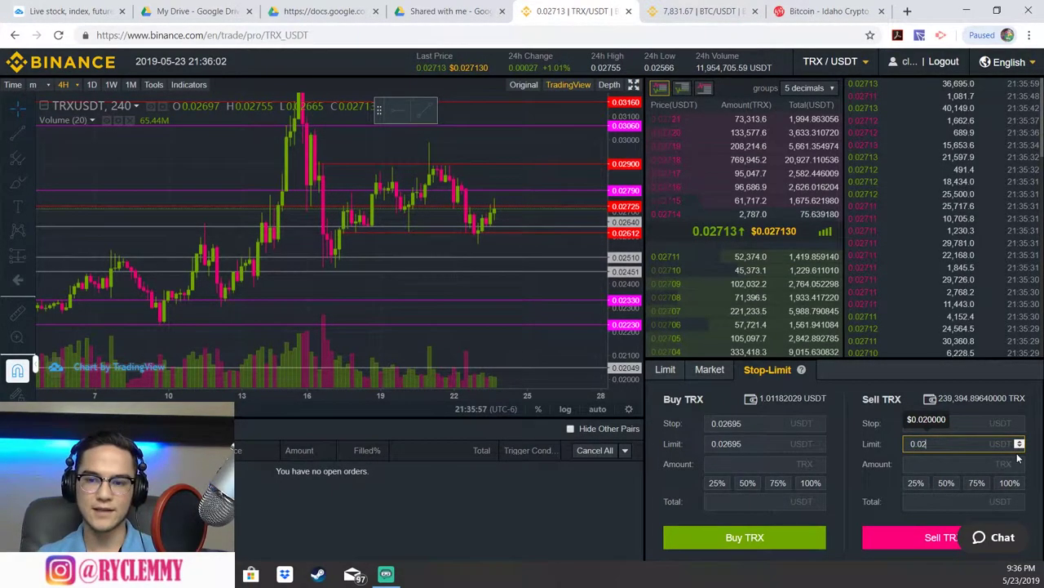
click(959, 423)
text(0.02400)
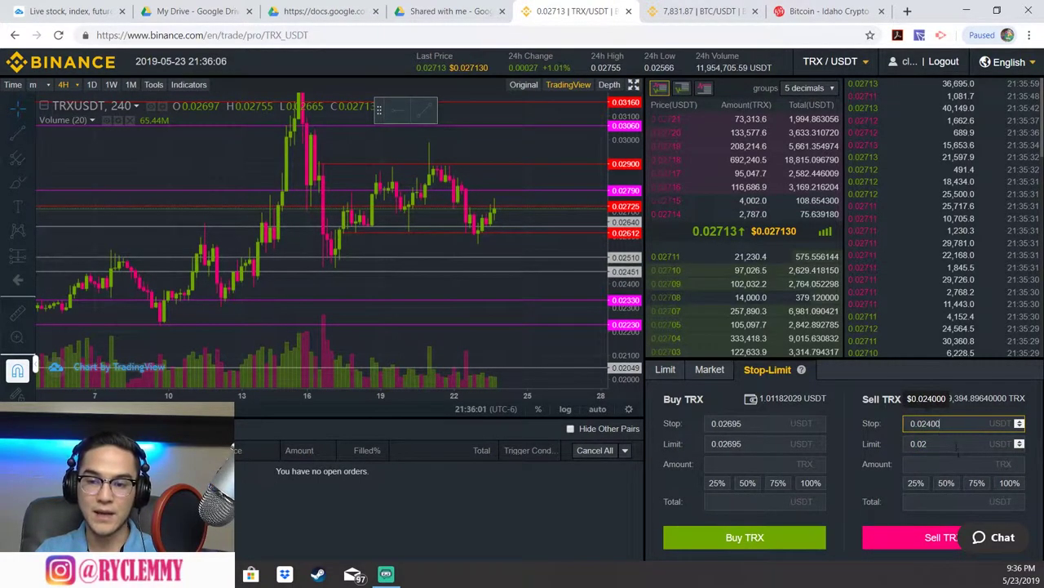
click(956, 444)
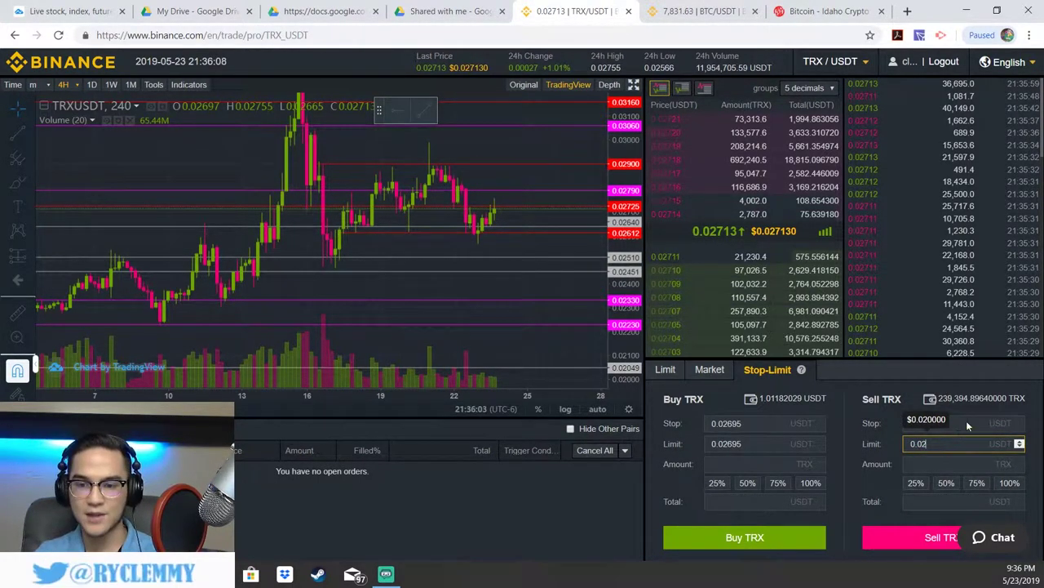
click(943, 423)
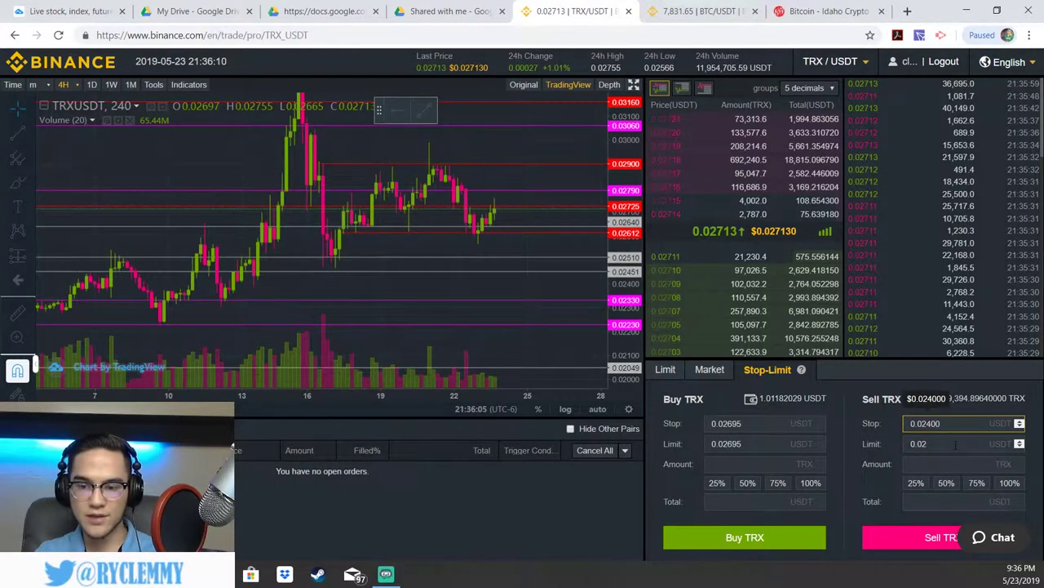
click(956, 444)
text(395)
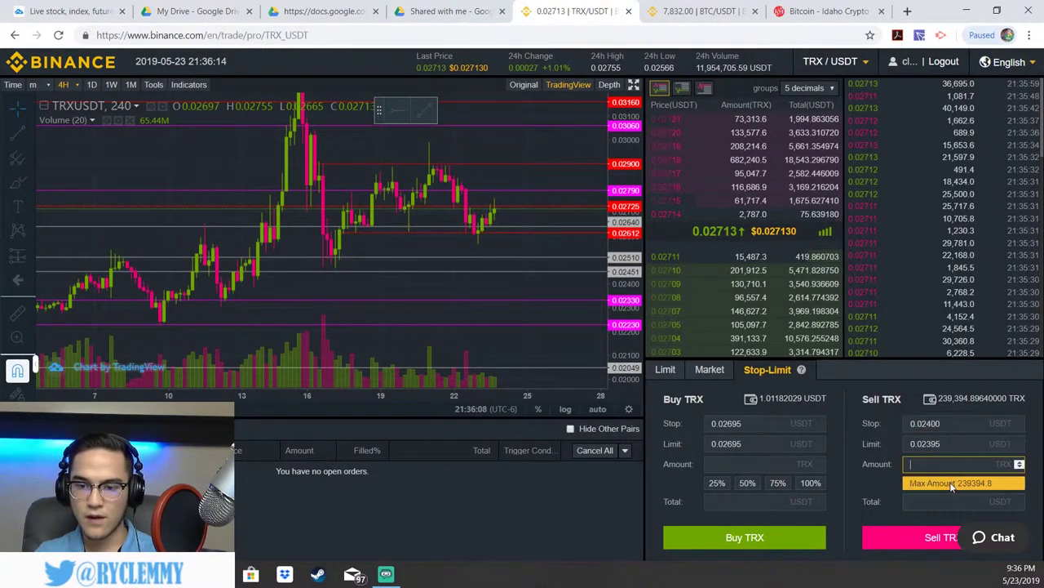
click(946, 483)
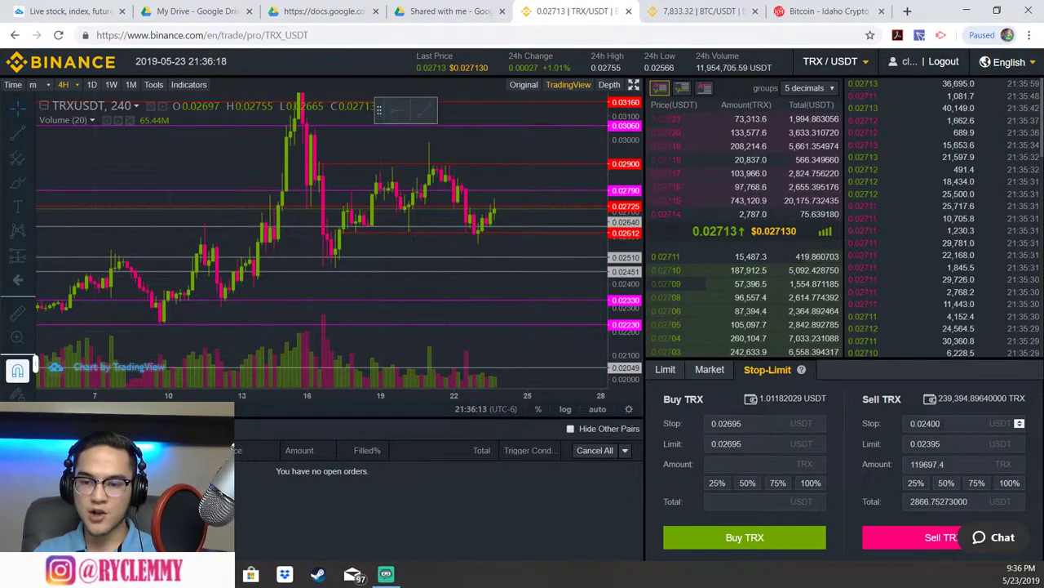
Re-enter the sell stop as 0.02400 and lower the sell limit to 0.02390
drag(939, 423, 921, 443)
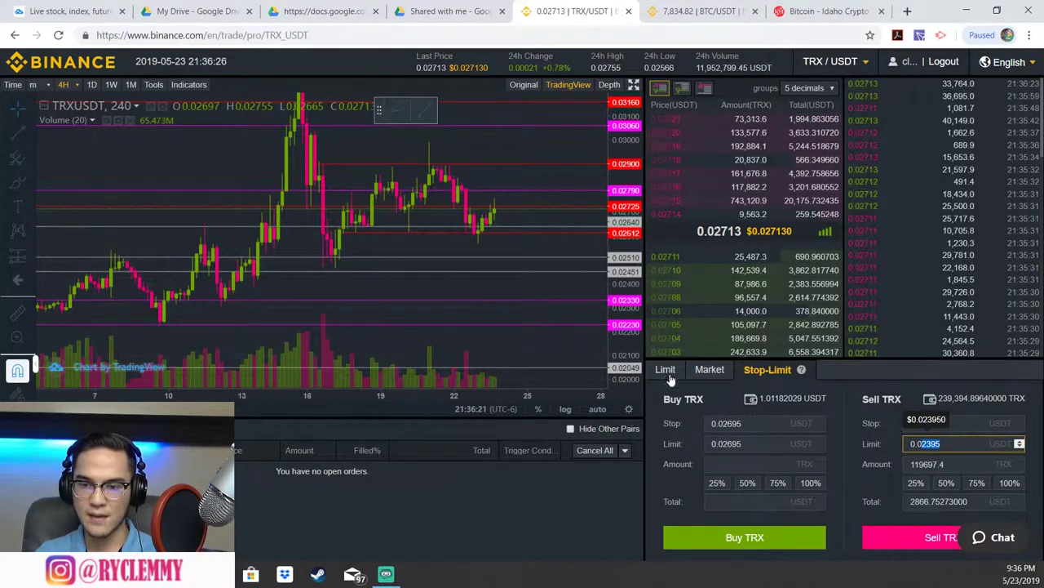
click(956, 424)
text(0.02400)
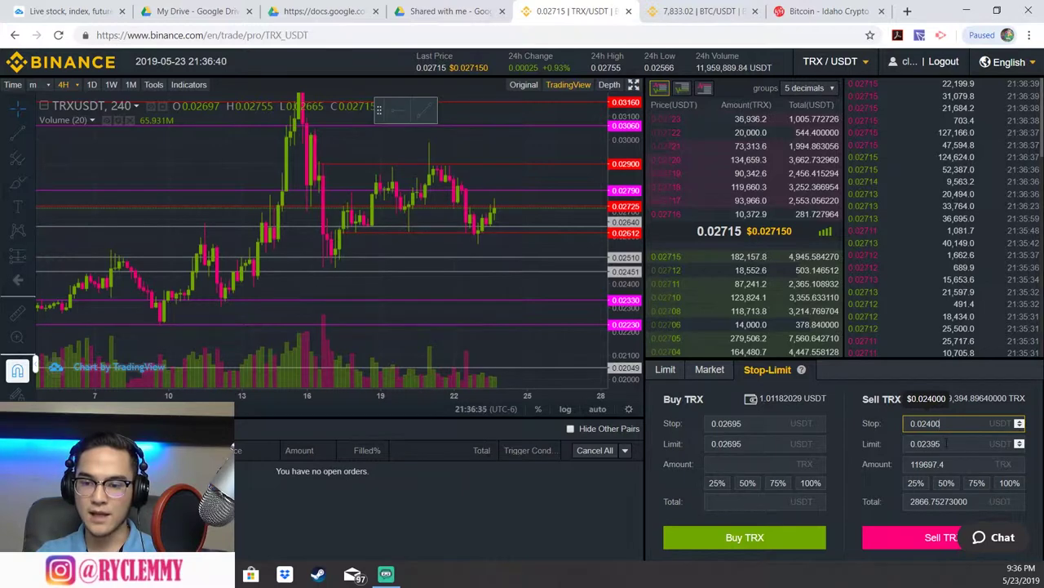
click(948, 443)
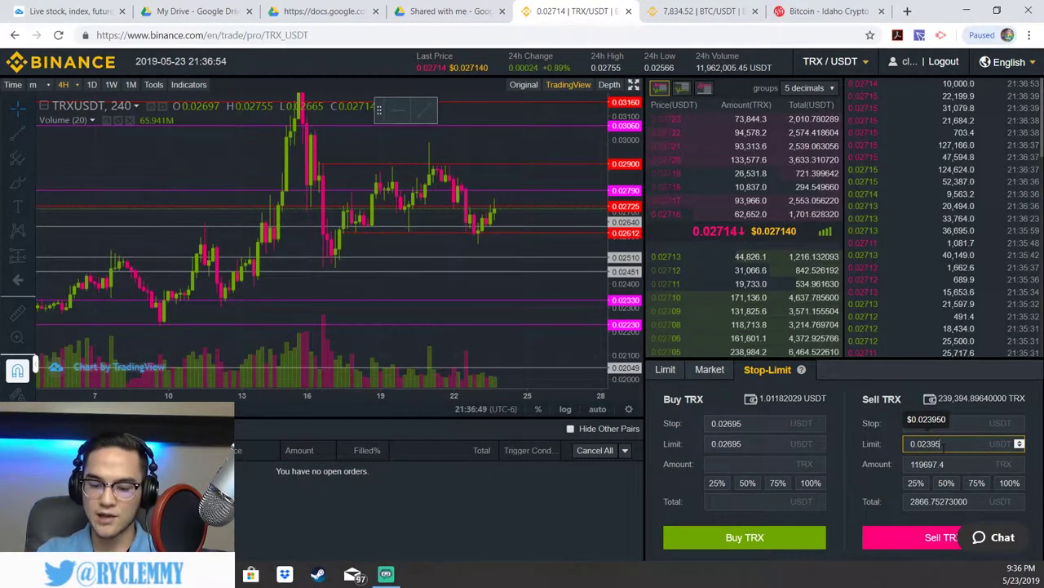
key(BackSpace)
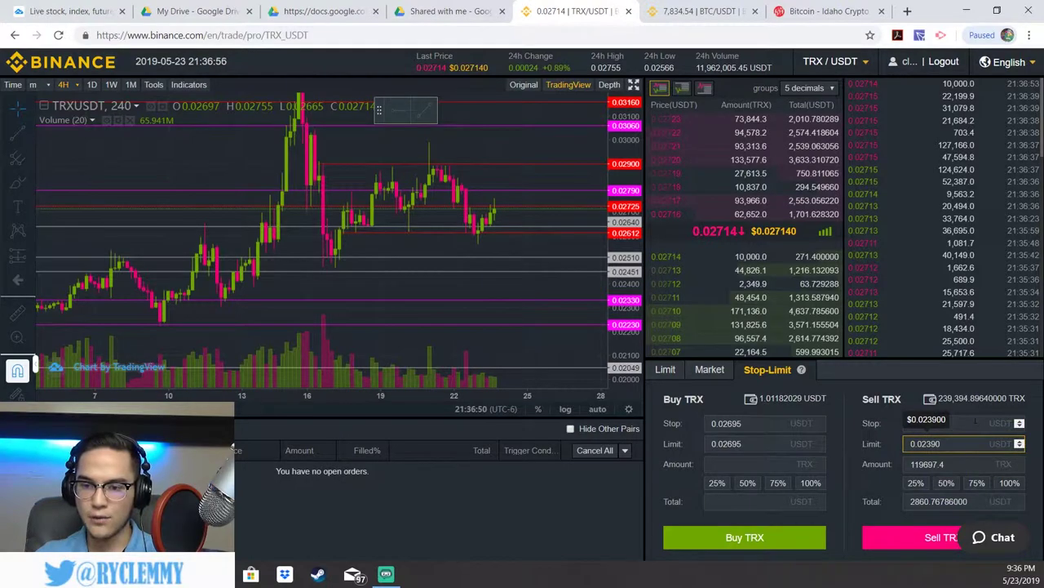
click(975, 422)
text(0.02400)
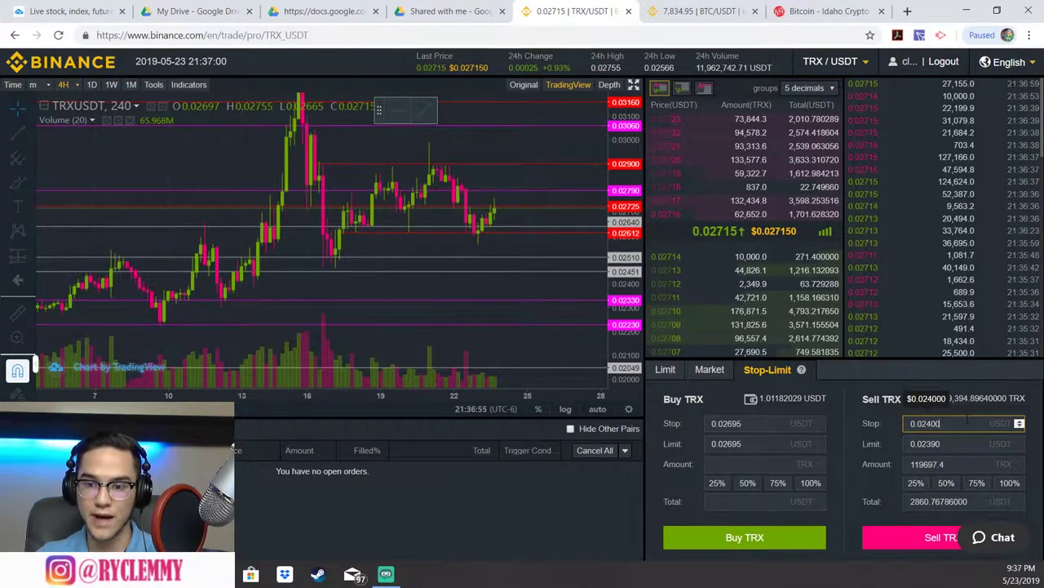
Glance at BTC/USDT, then set the TRX sell amount to the full 239394.8 balance
click(692, 15)
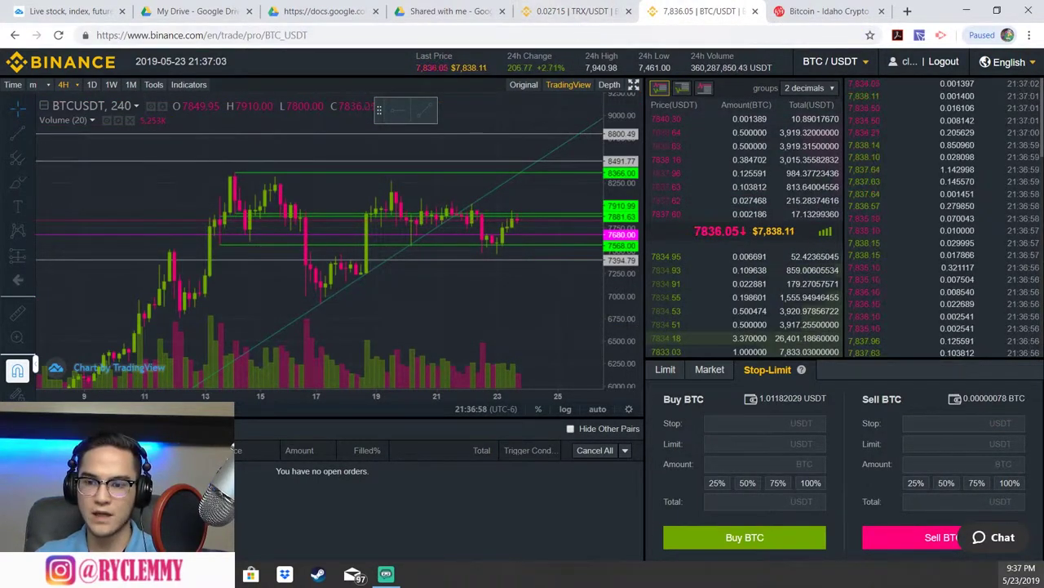
key(ctrl+shift+Tab)
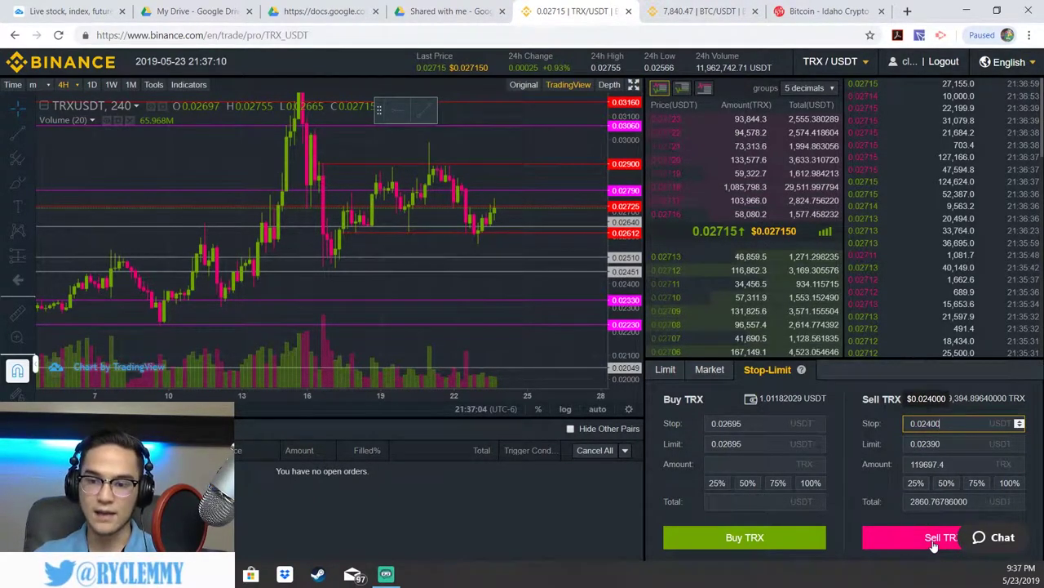
click(1010, 483)
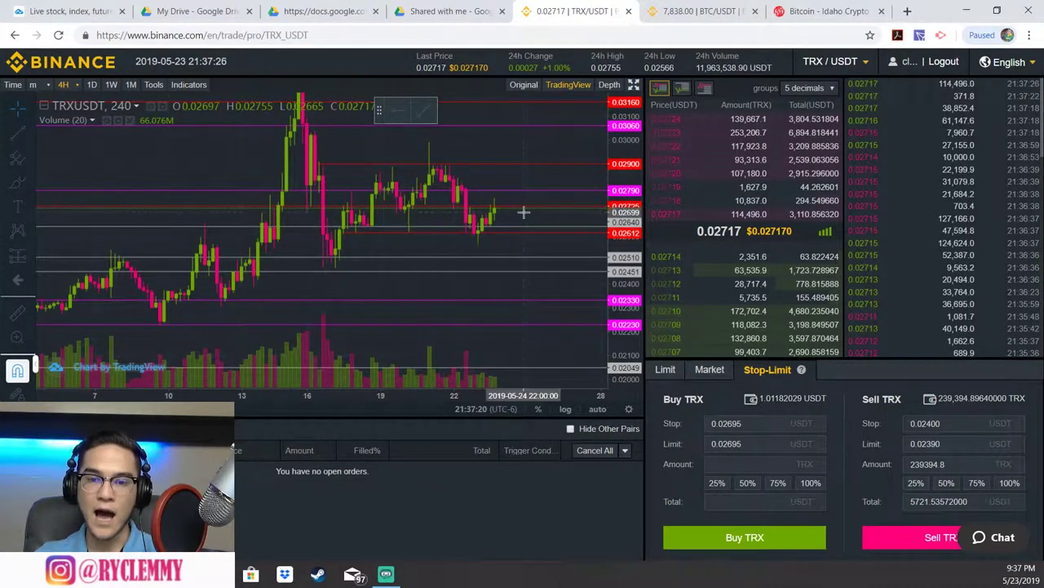
scroll(552, 250, up, 3)
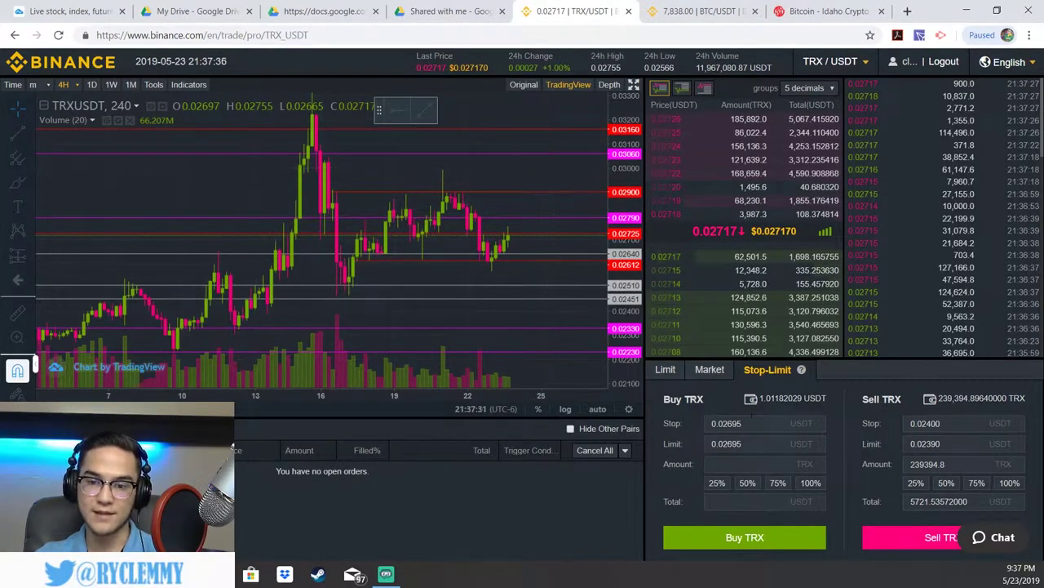
Set the TRX buy stop price to 0.03 and the buy limit price to 0.0301
double_click(766, 432)
text(0.)
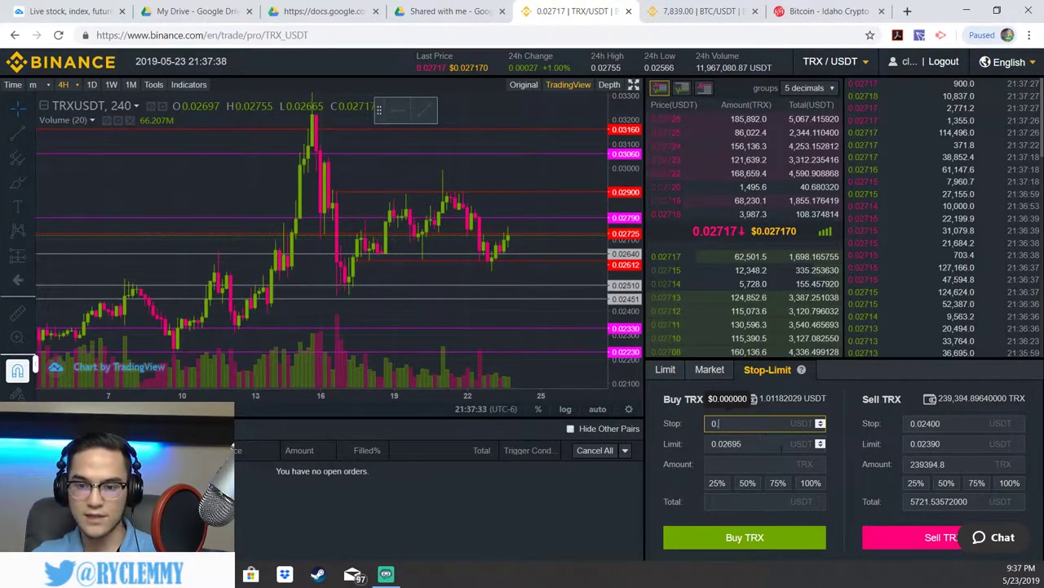
text(03)
click(775, 436)
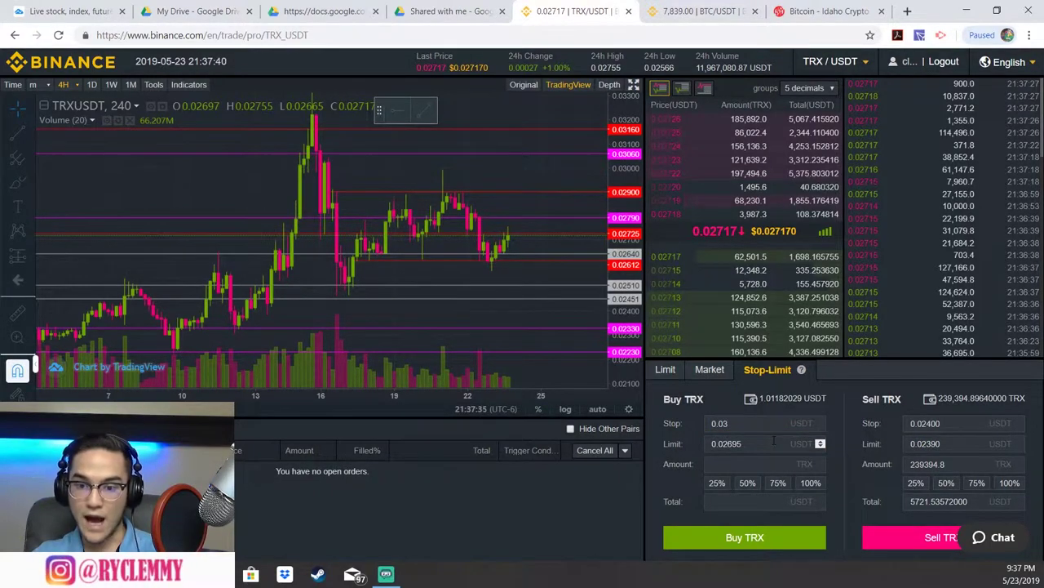
double_click(748, 444)
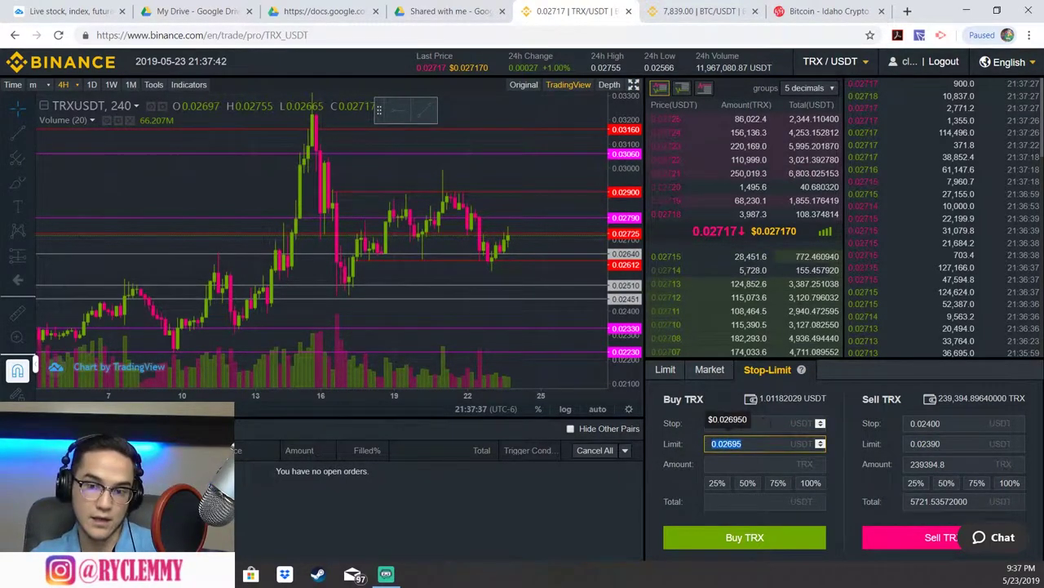
key(BackSpace)
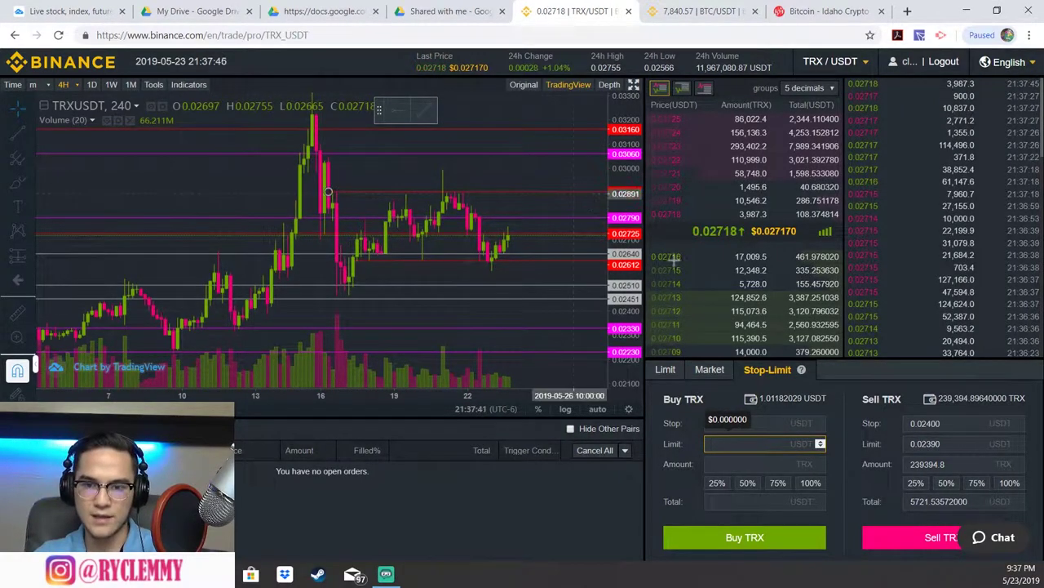
text(0.0301)
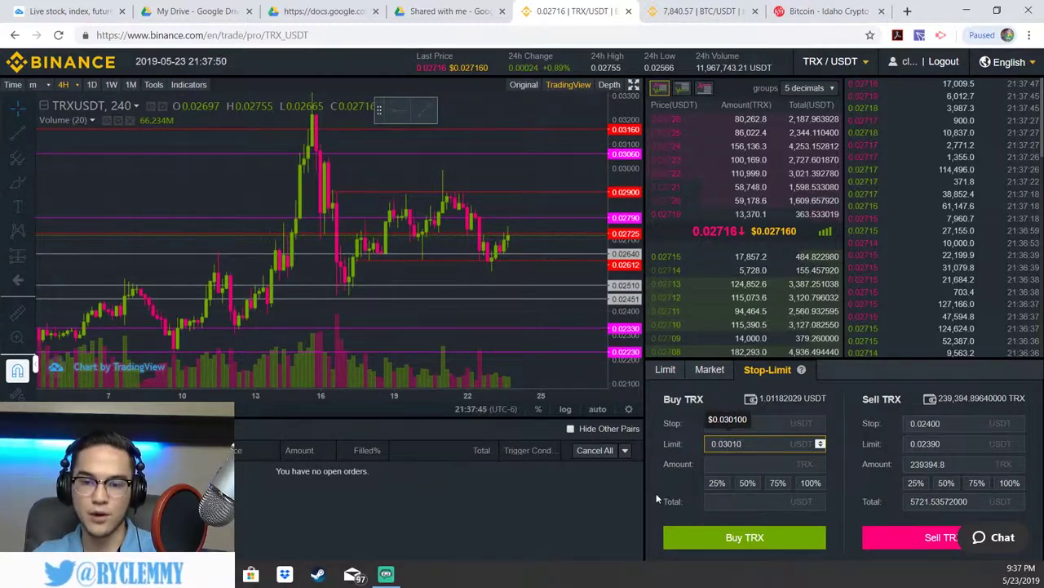
Finish the buy stop at 0.03000, attempt the Buy TRX order, and switch to Limit orders
click(744, 423)
text(0.03)
click(761, 424)
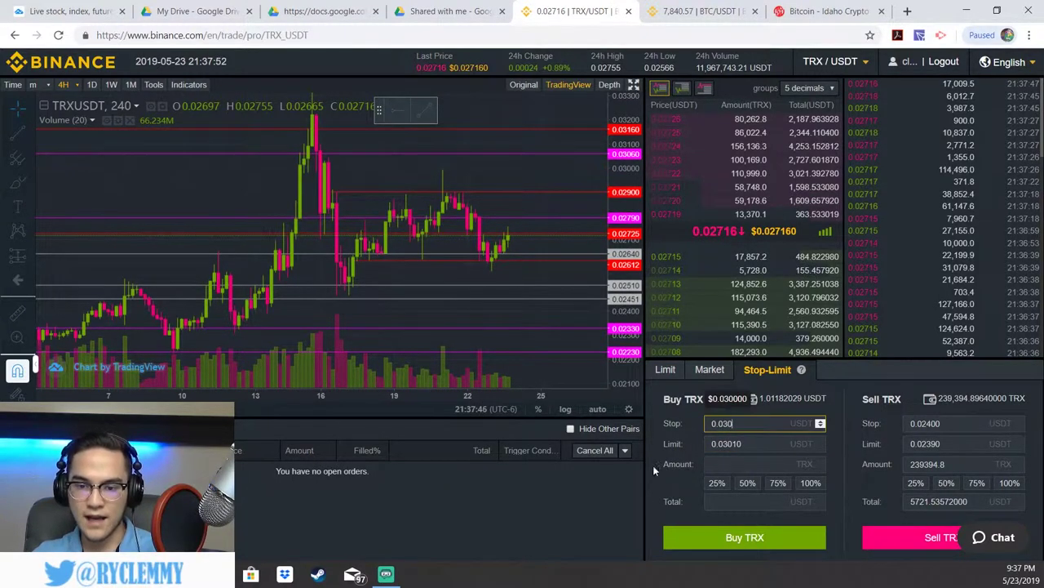
text(00)
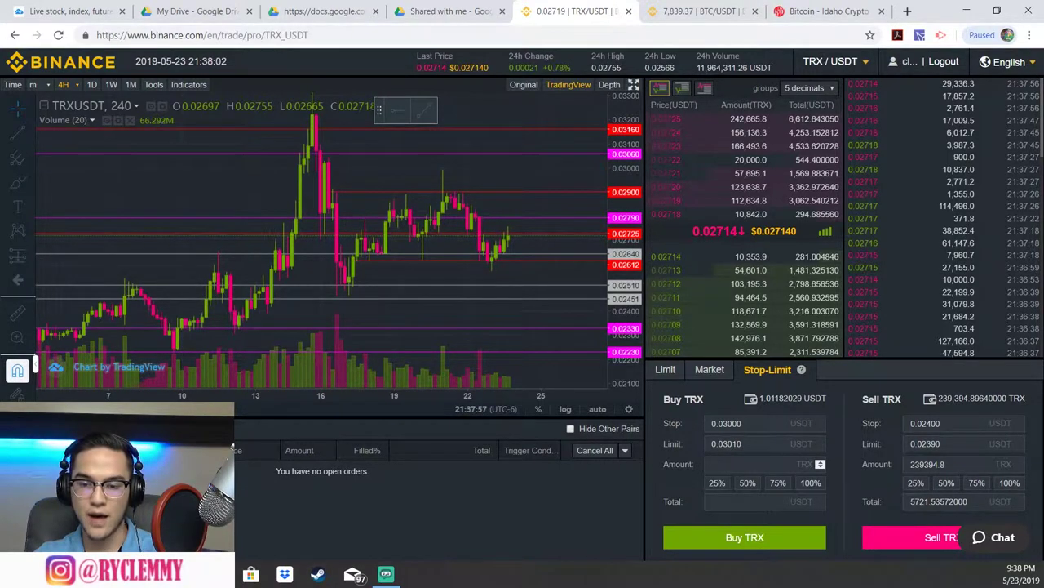
click(708, 549)
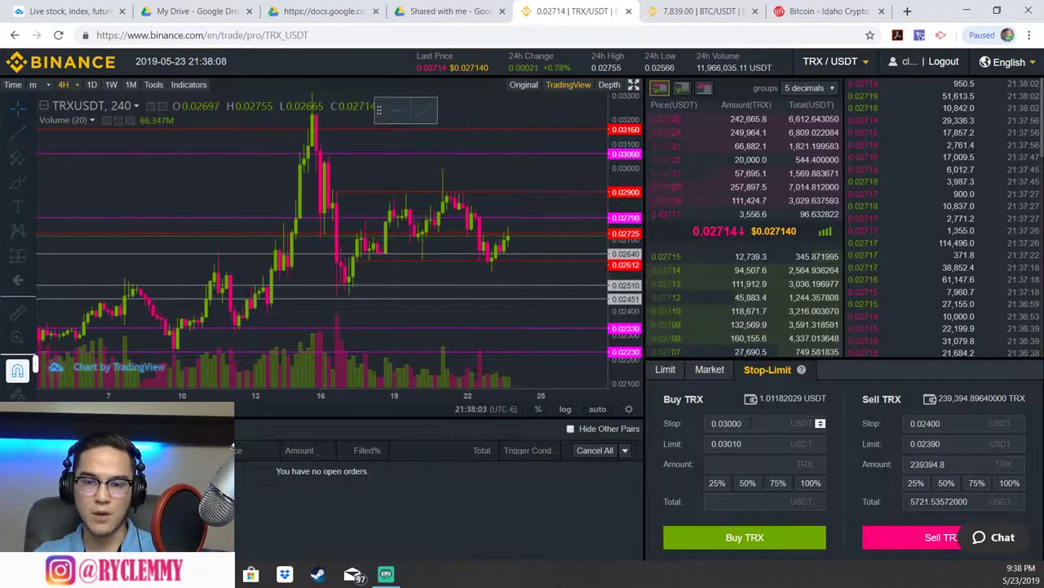
click(663, 377)
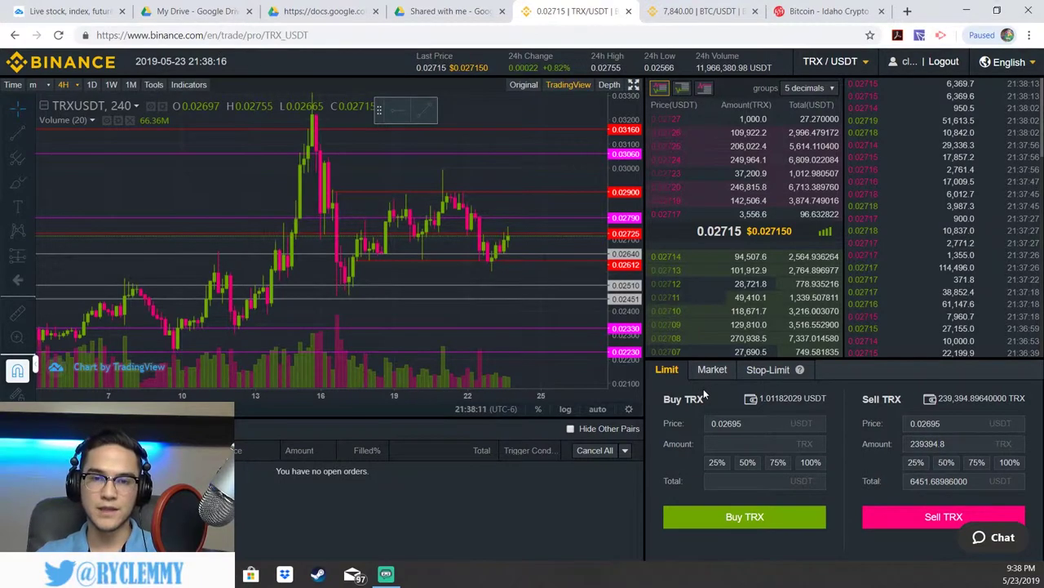
Return the TRX form to Stop-Limit, buy side still at stop 0.03000 and limit 0.03010
click(764, 371)
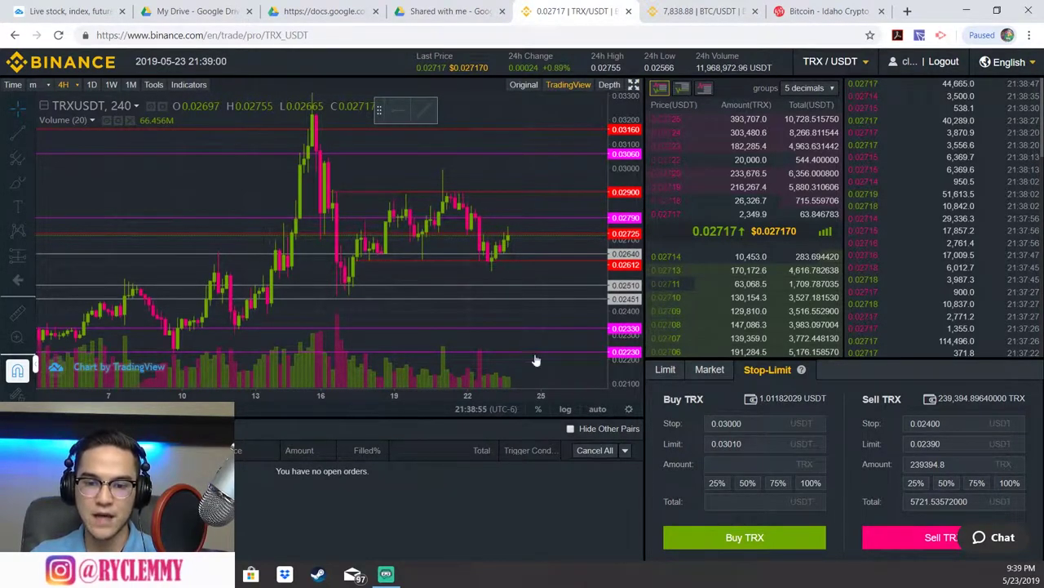
scroll(534, 357, down, 3)
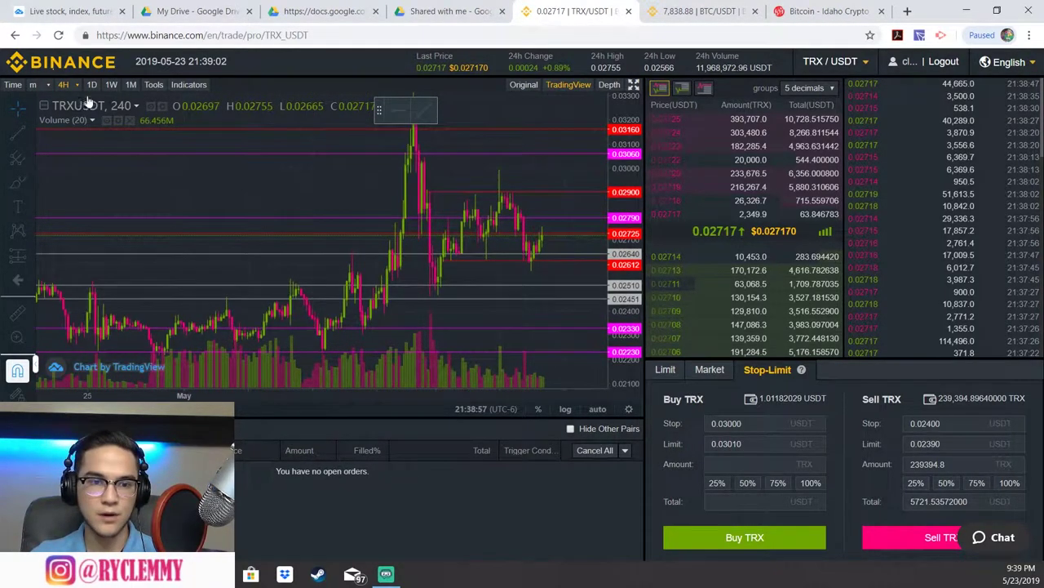
Reach the Fees page via the homepage footer, browse the rate table, then go to BTC/USDT
click(11, 62)
scroll(253, 282, down, 5)
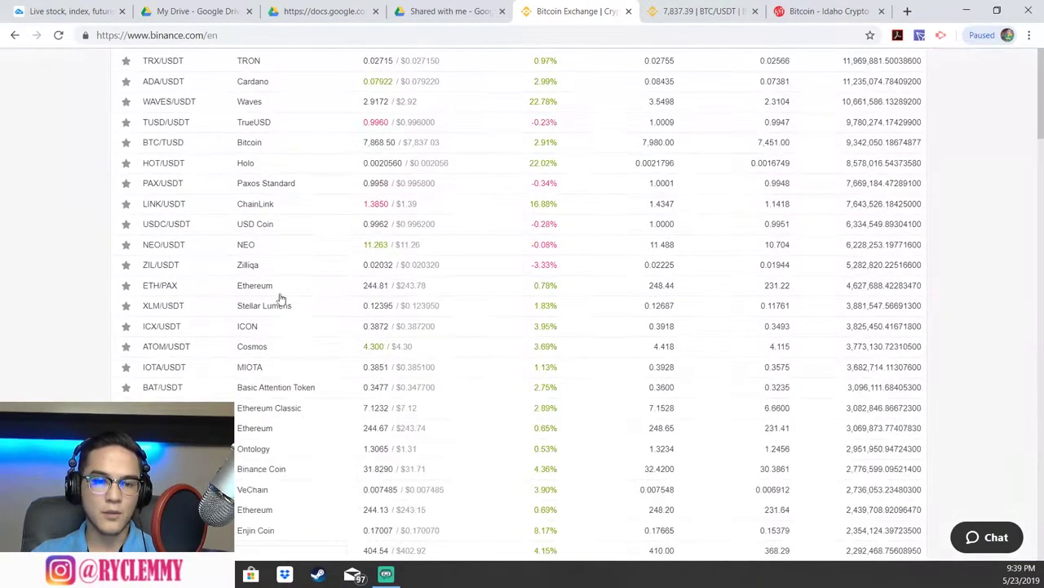
scroll(372, 319, down, 3)
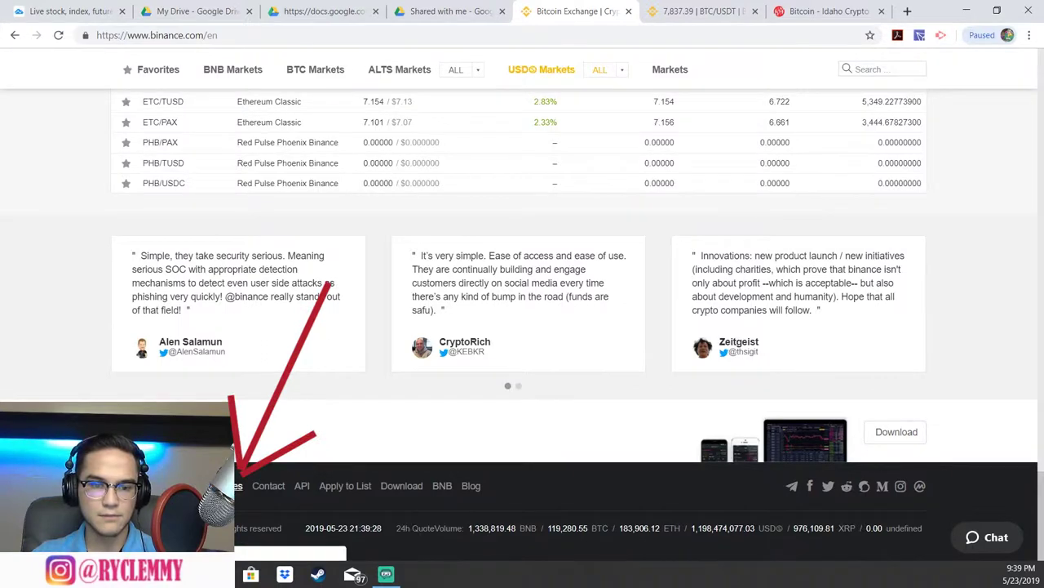
click(235, 486)
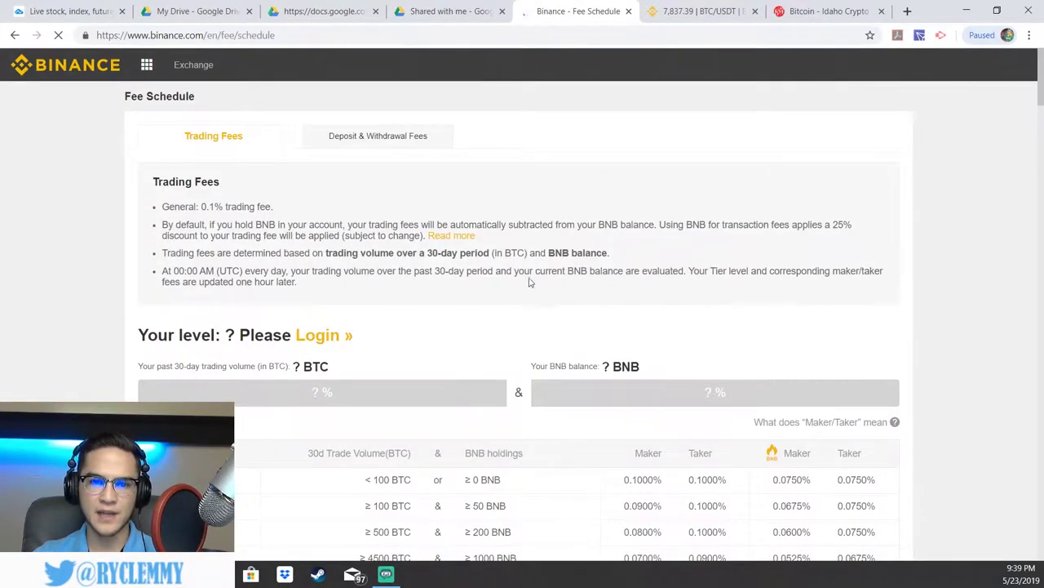
scroll(759, 346, down, 1)
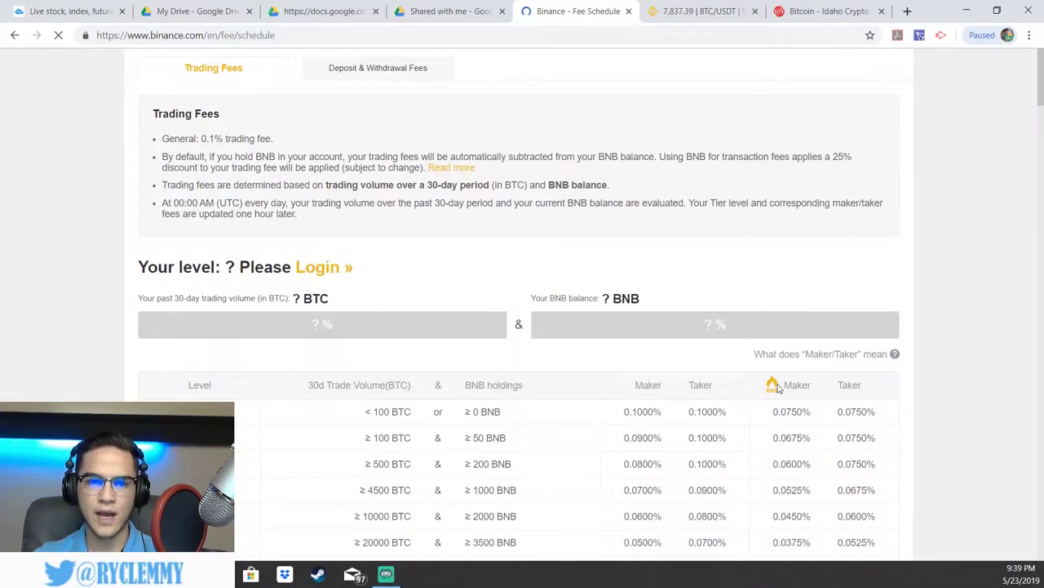
scroll(694, 373, down, 2)
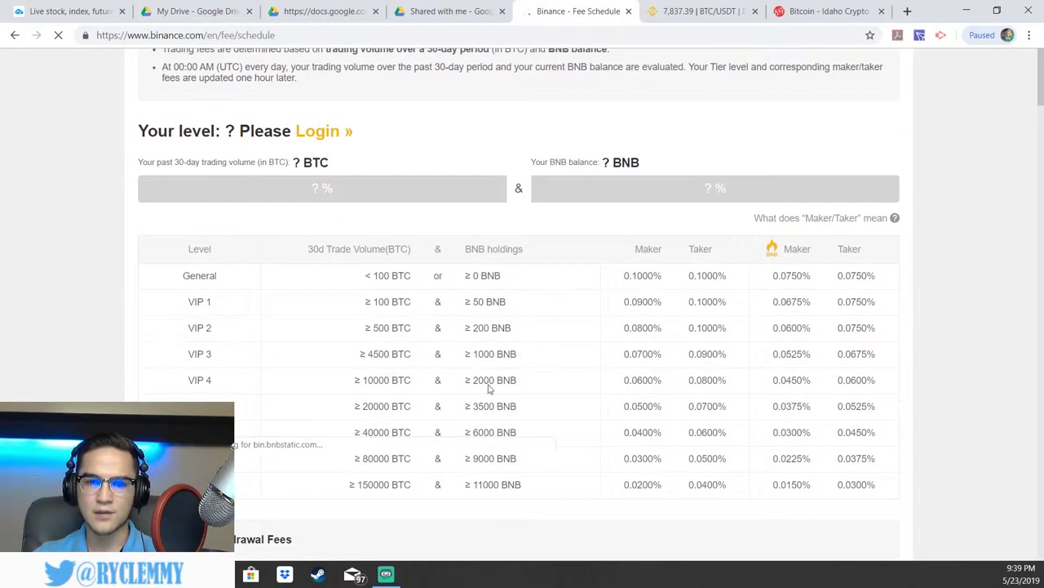
scroll(630, 342, down, 1)
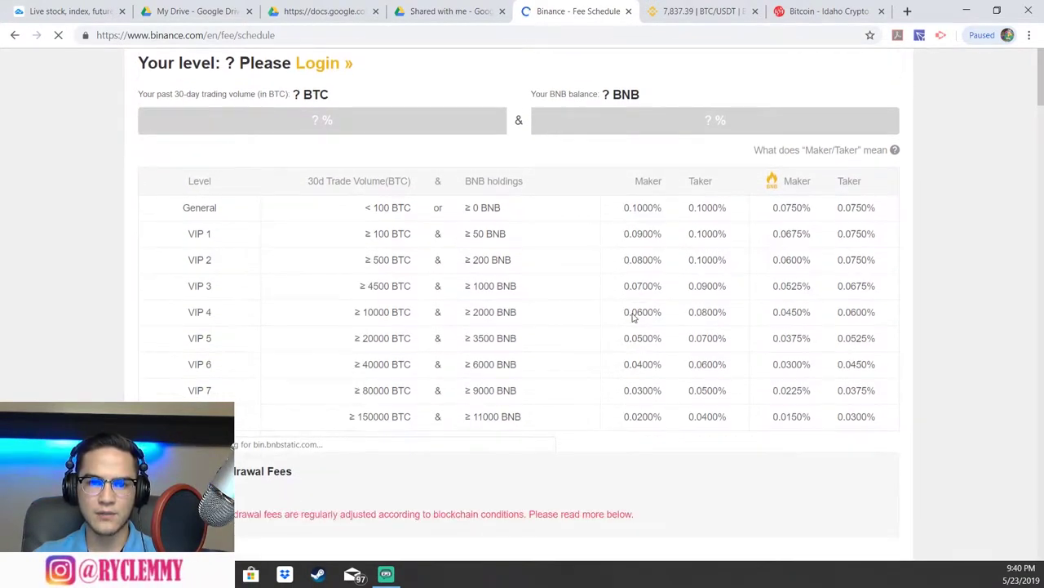
scroll(633, 319, up, 1)
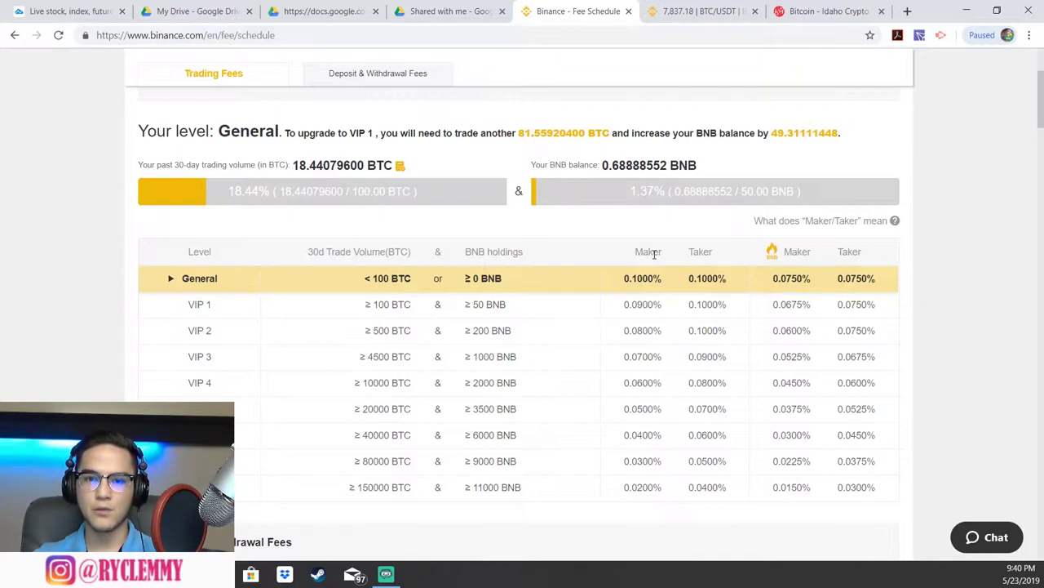
click(690, 11)
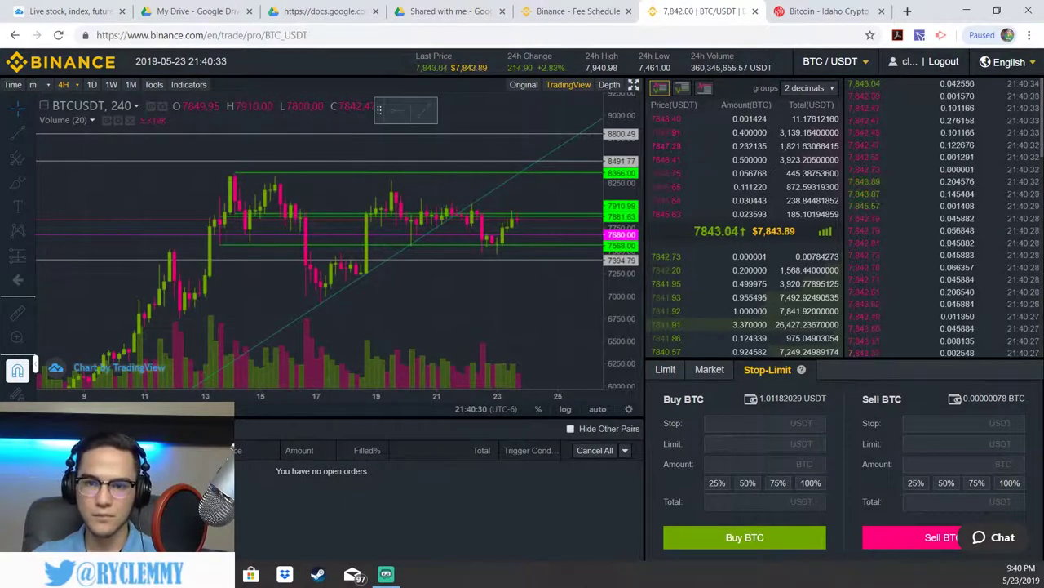
Fill the BTC stop and limit prices from the 7844.26 ask, then return to the fee schedule
click(587, 15)
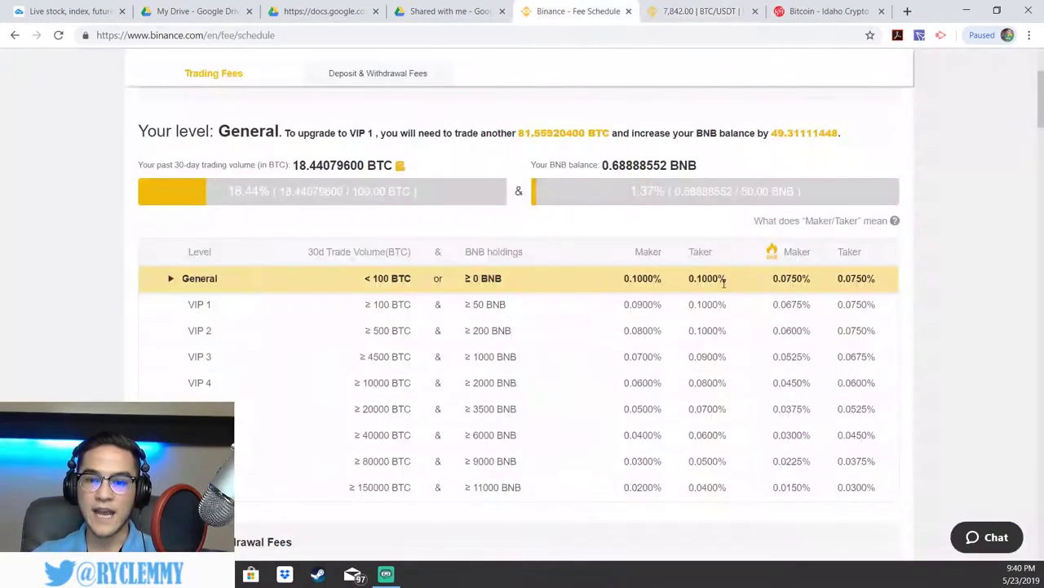
click(696, 13)
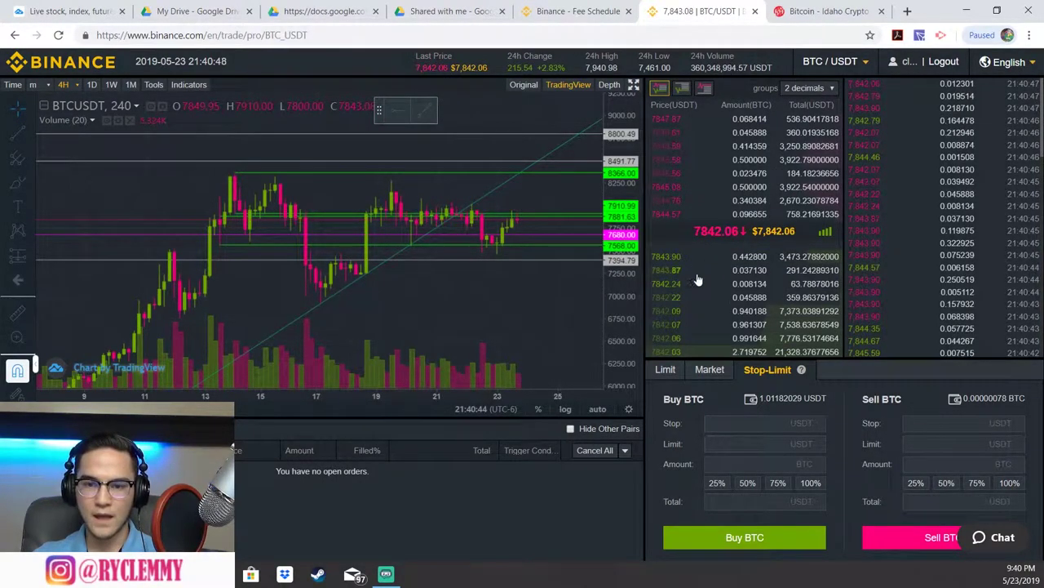
click(671, 215)
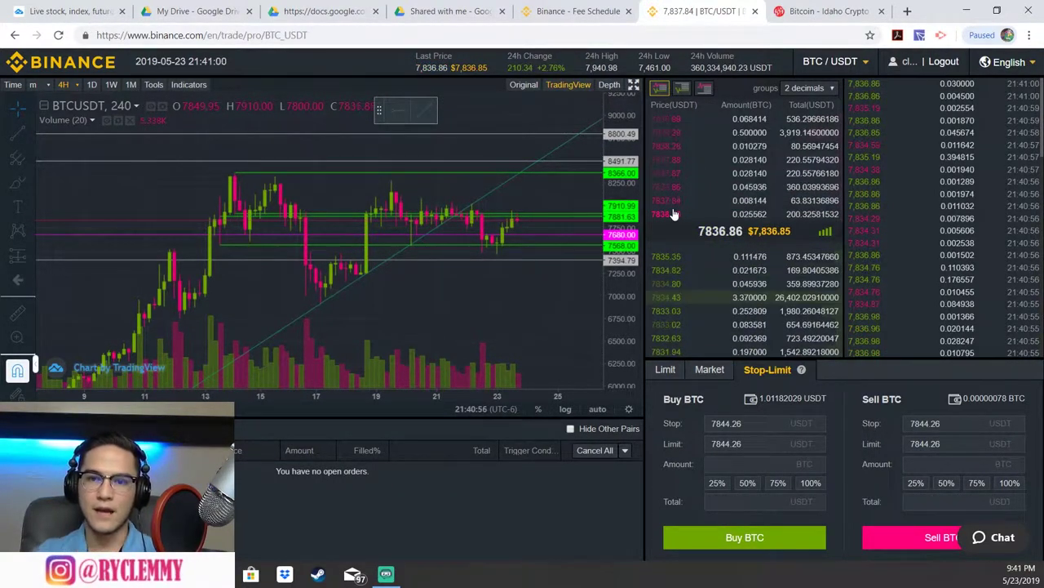
click(577, 11)
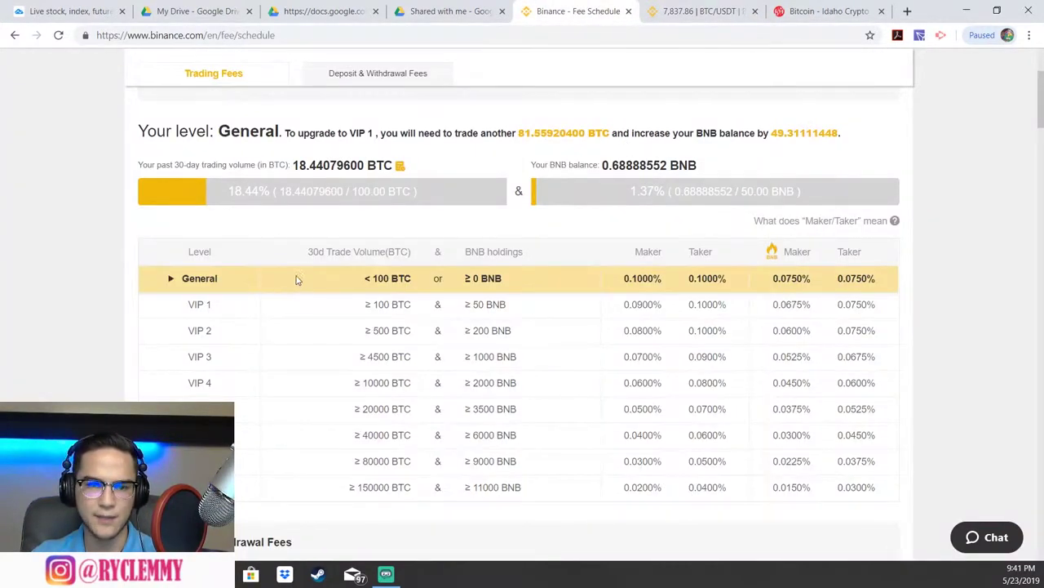
Highlight the General tier's 0.1000% maker/taker and 0.0750% BNB fees, then return to BTC/USDT
drag(633, 278, 724, 278)
click(726, 278)
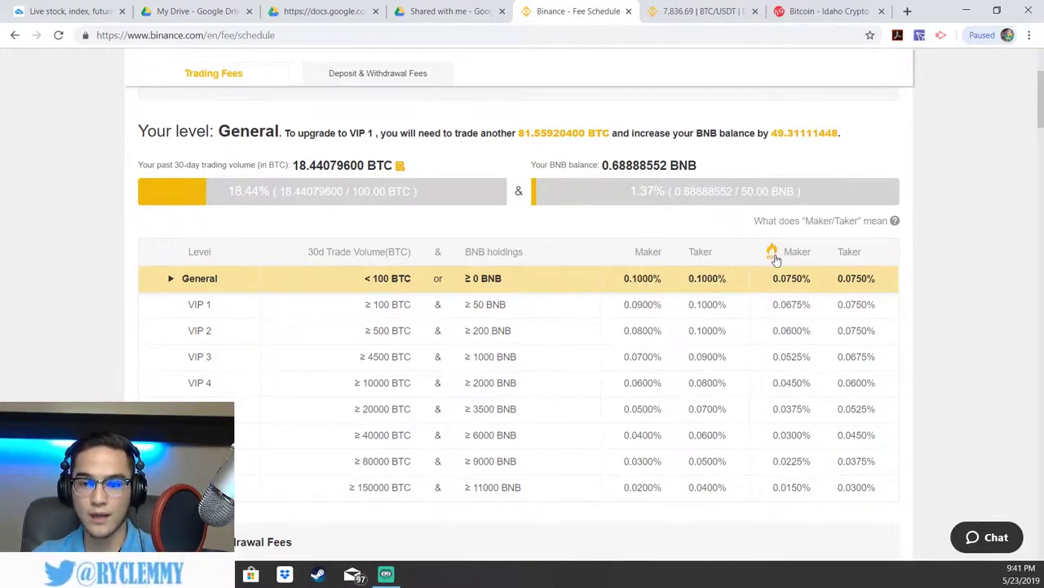
mouse_move(775, 258)
drag(776, 278, 873, 282)
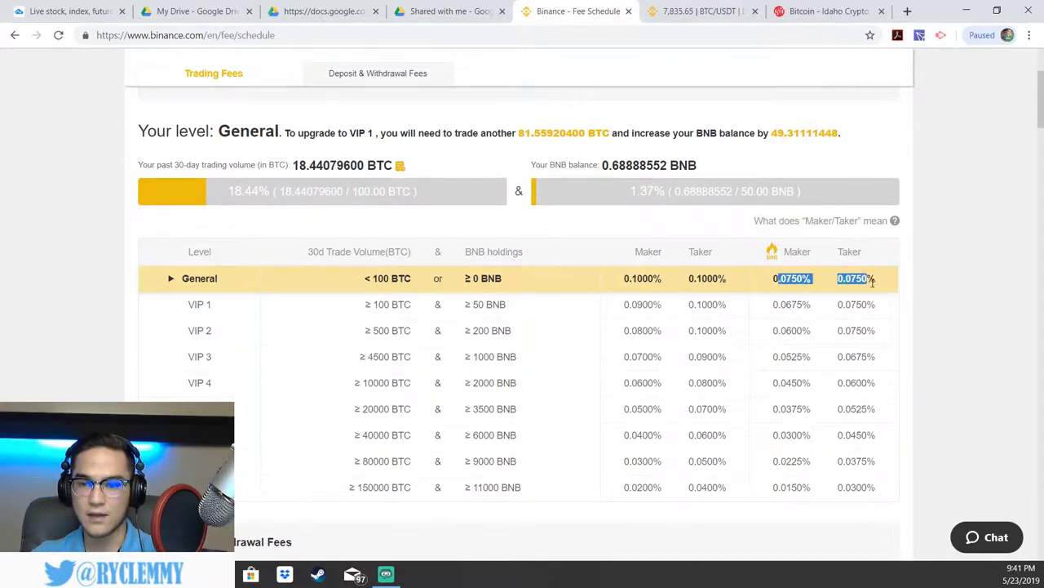
click(874, 280)
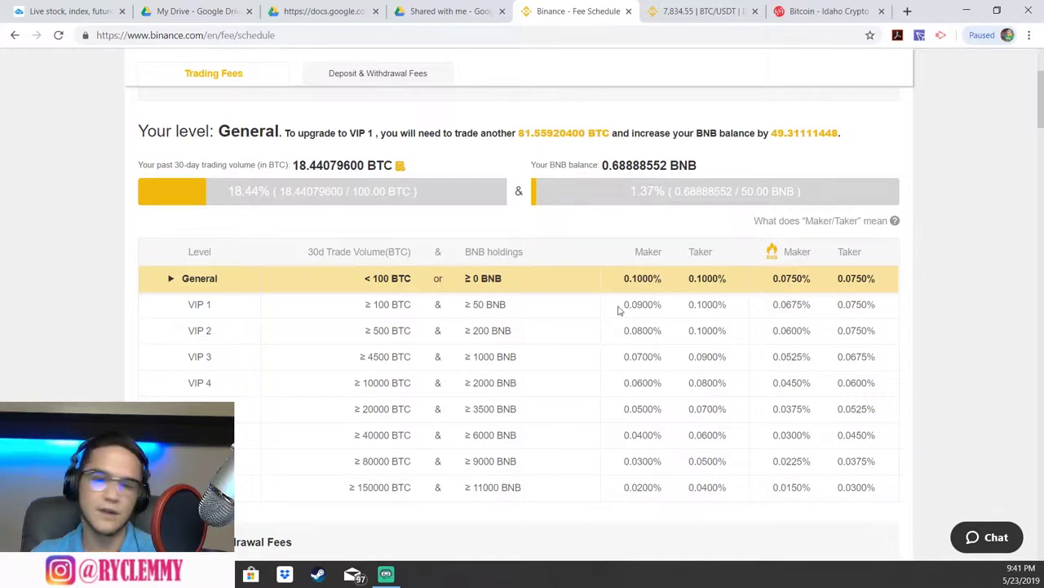
drag(628, 278, 727, 278)
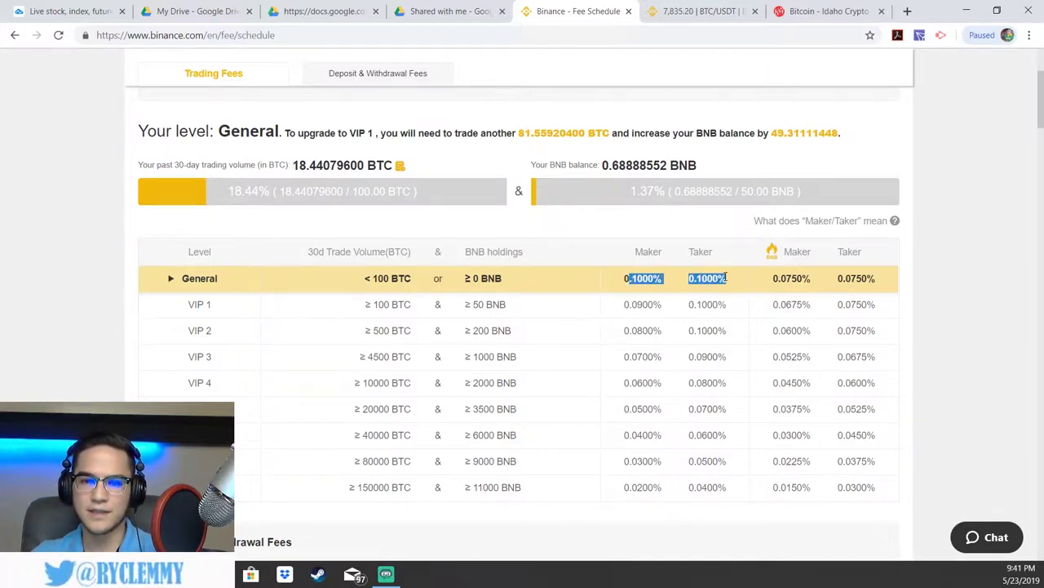
click(727, 278)
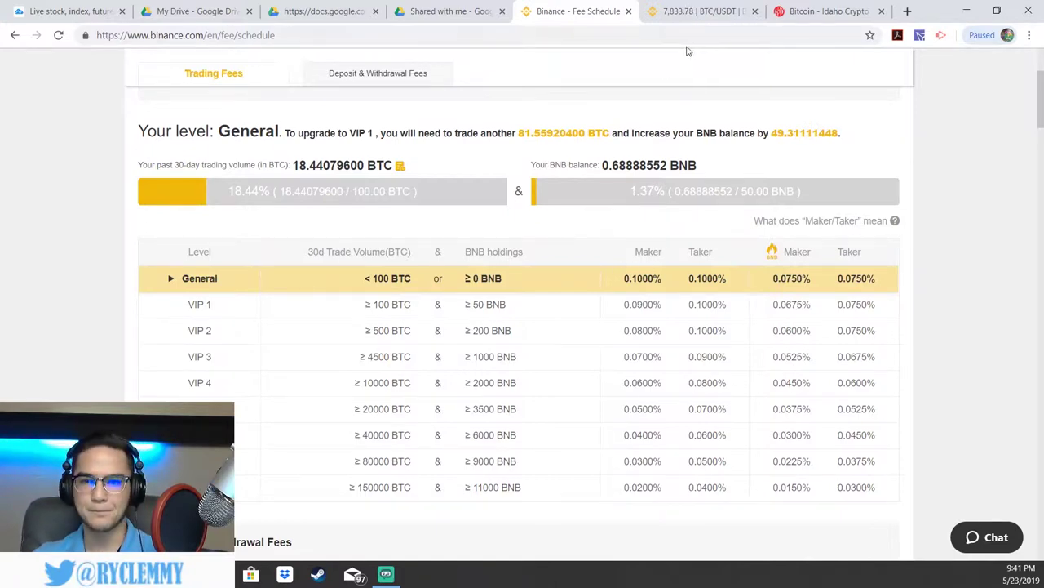
click(686, 12)
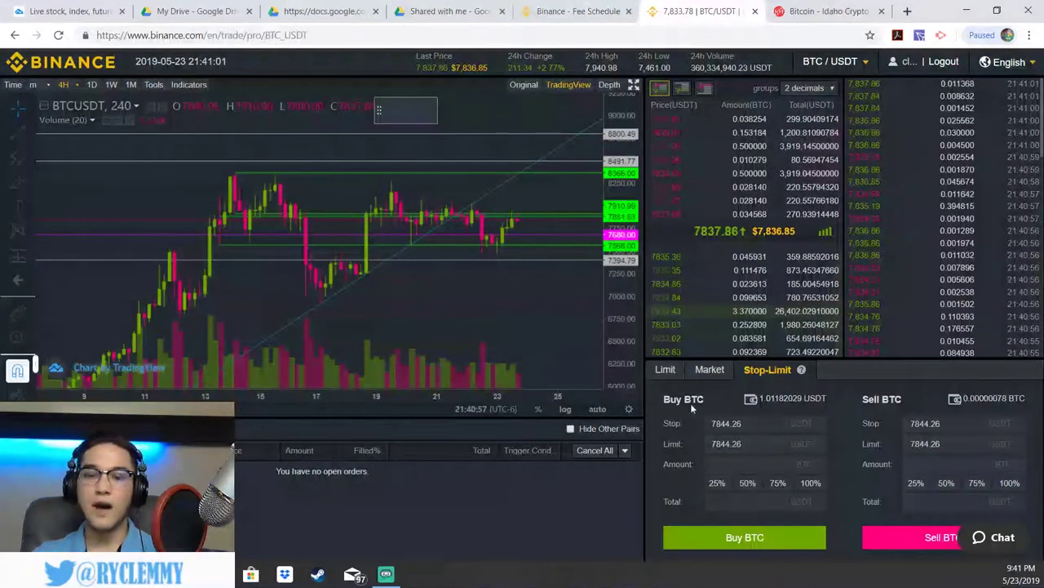